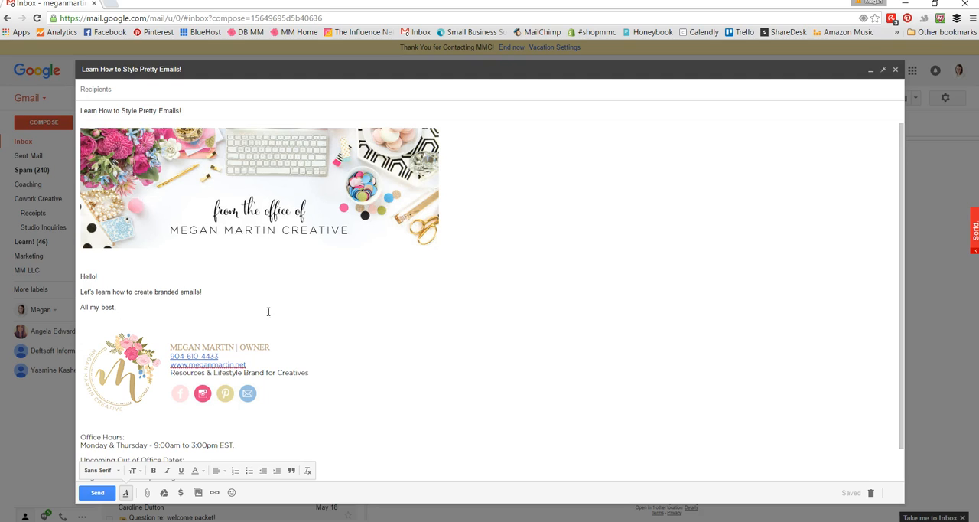
# Step: Review the sample branded email from its header image to the out-of-office dates in the signature and close the draft
pyautogui.moveTo(115, 307); pyautogui.dragTo(80, 279)
pyautogui.click(418, 365)
pyautogui.scroll(-1, 395, 377)
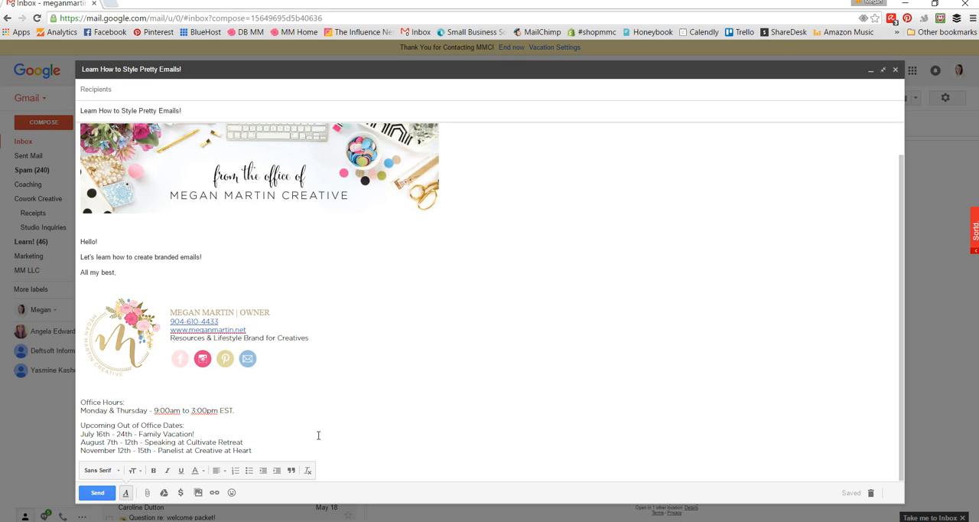
pyautogui.scroll(1, 319, 435)
pyautogui.scroll(-1, 318, 436)
pyautogui.click(897, 71)
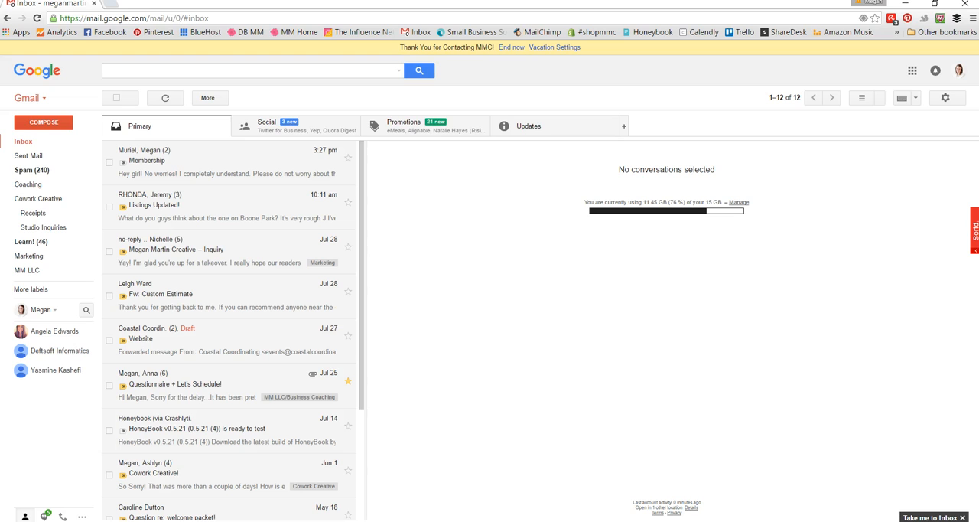
# Step: Switch to signature text.docx in Word and insert a table with 2 columns and 1 row, AutoFit to contents, above the signature text
pyautogui.hotkey('alt', 'Tab')
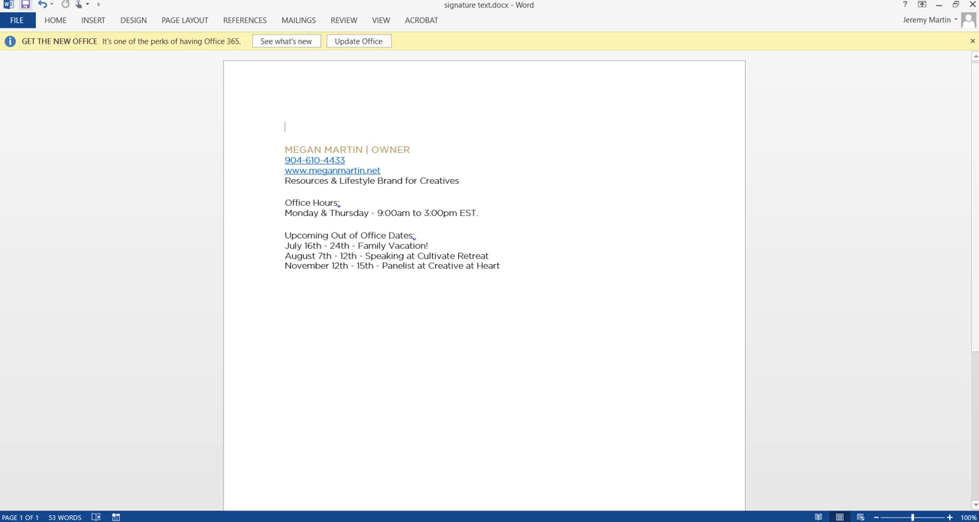
pyautogui.click(51, 26)
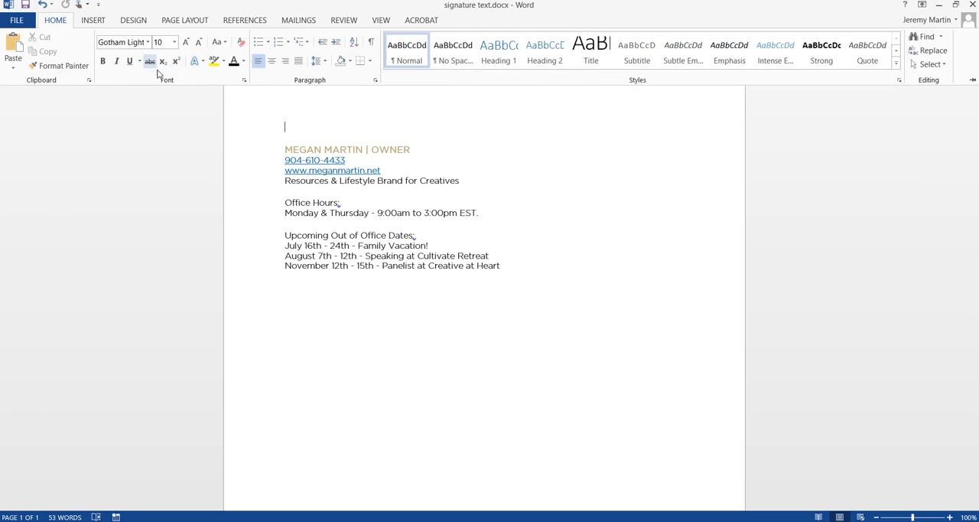
pyautogui.click(292, 128)
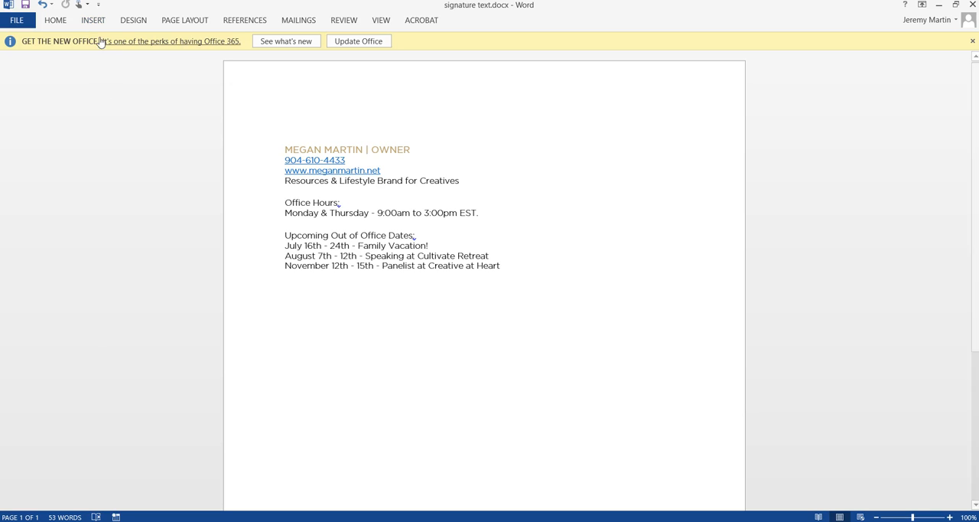
pyautogui.click(93, 19)
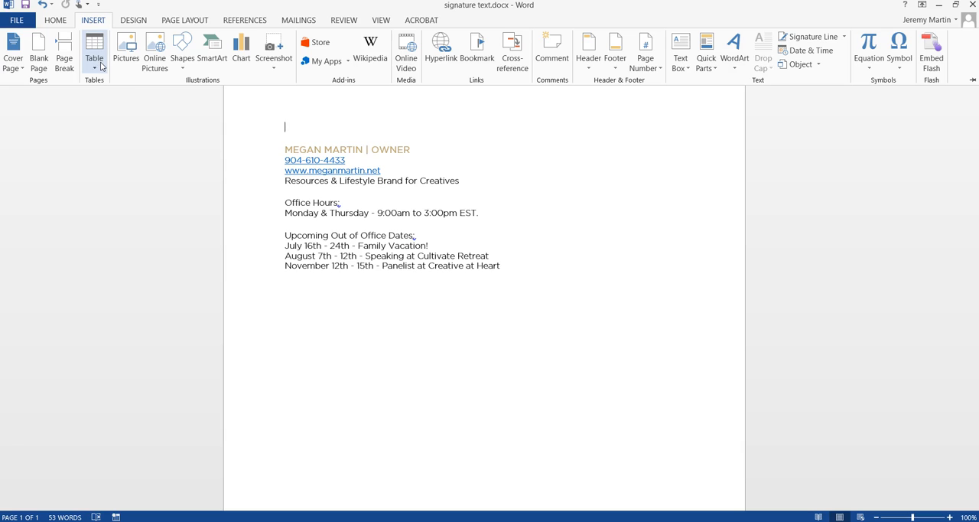
pyautogui.click(101, 67)
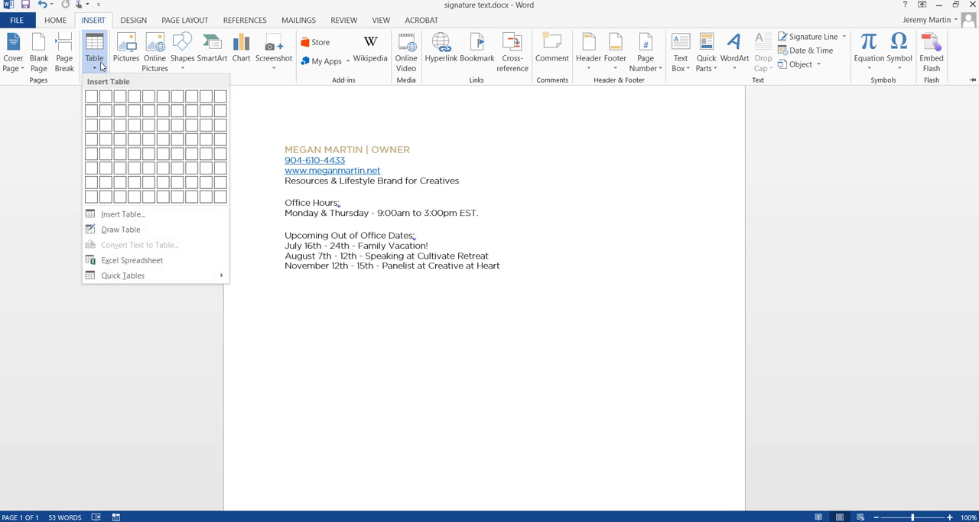
pyautogui.click(124, 215)
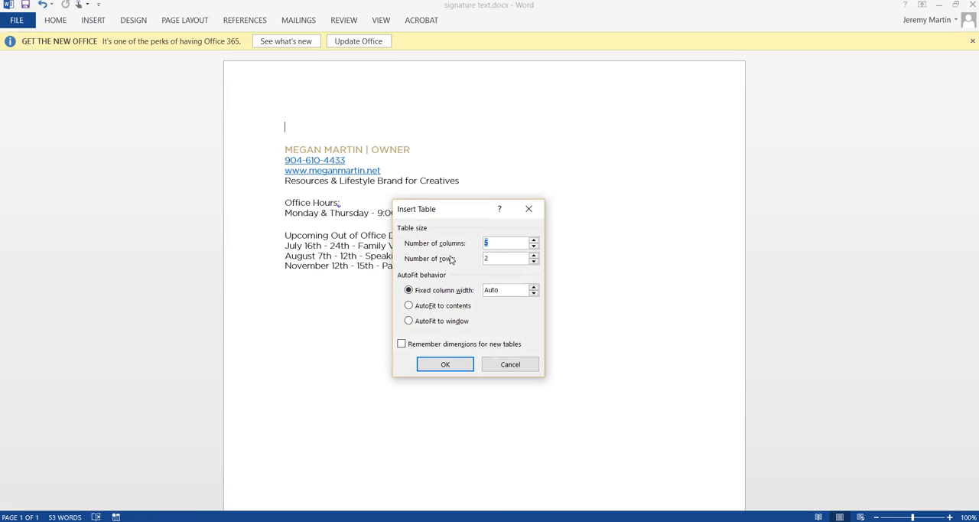
pyautogui.write('2')
pyautogui.moveTo(494, 260); pyautogui.dragTo(484, 260)
pyautogui.write('1')
pyautogui.click(410, 306)
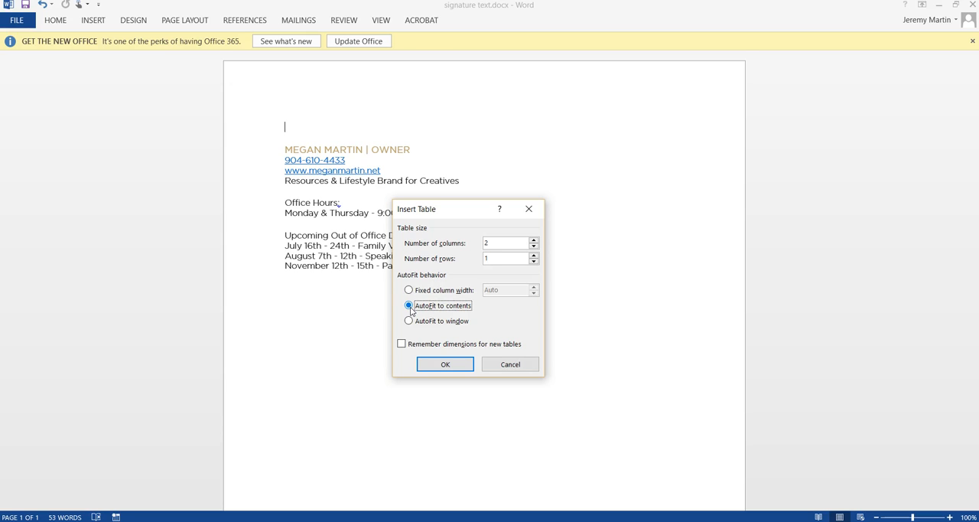
pyautogui.click(441, 364)
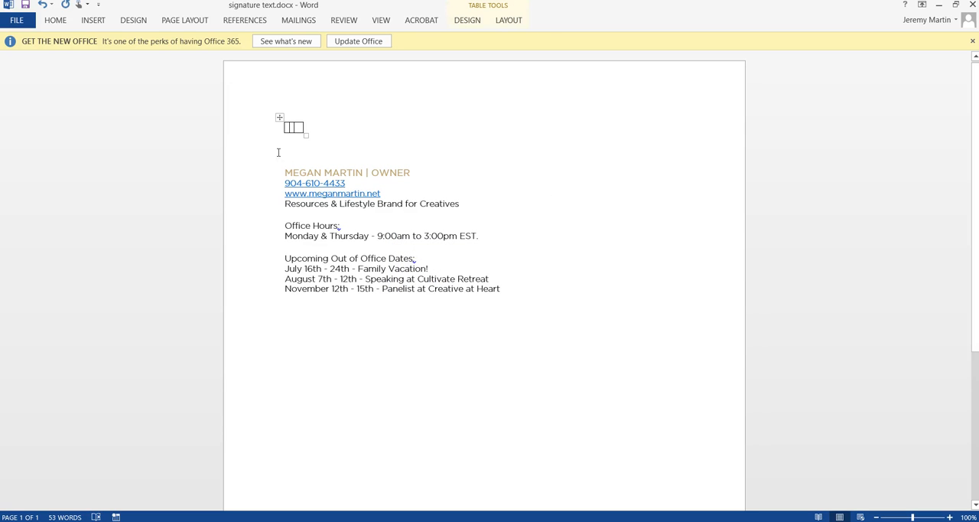
pyautogui.click(295, 118)
pyautogui.hotkey('ctrl', 'z')
pyautogui.hotkey('ctrl', 'y')
# Step: Copy the signature's name, phone, website and tagline lines into the table's right cell and remove the extra blank line below them
pyautogui.moveTo(465, 205); pyautogui.dragTo(282, 172)
pyautogui.hotkey('ctrl', 'c')
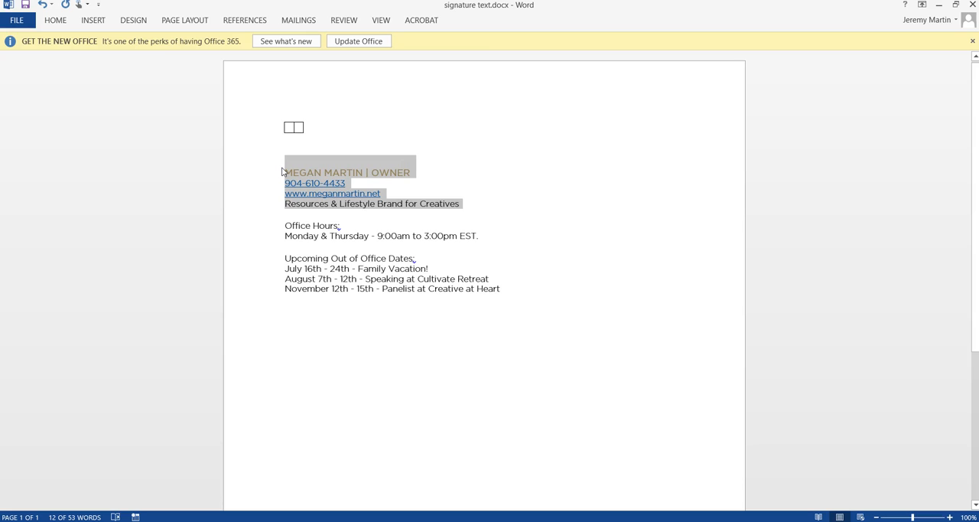
pyautogui.click(300, 127)
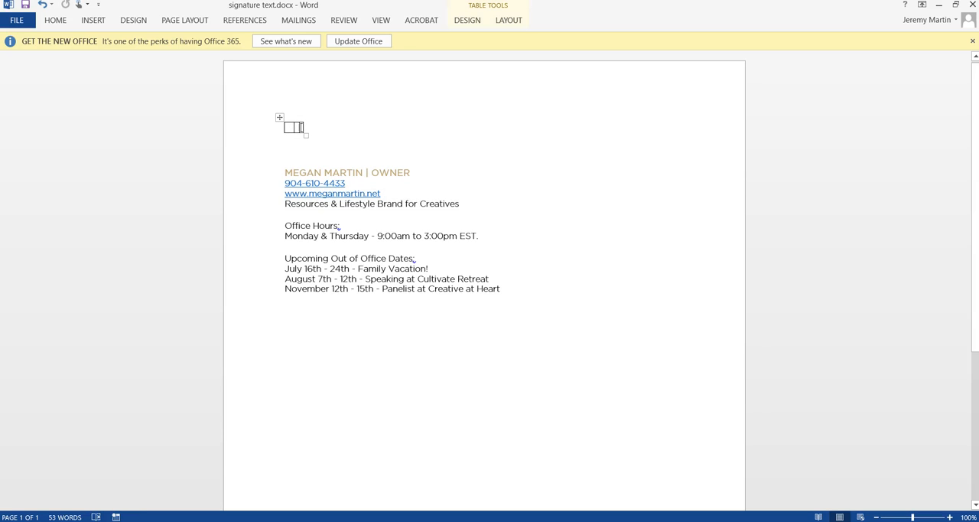
pyautogui.hotkey('ctrl', 'v')
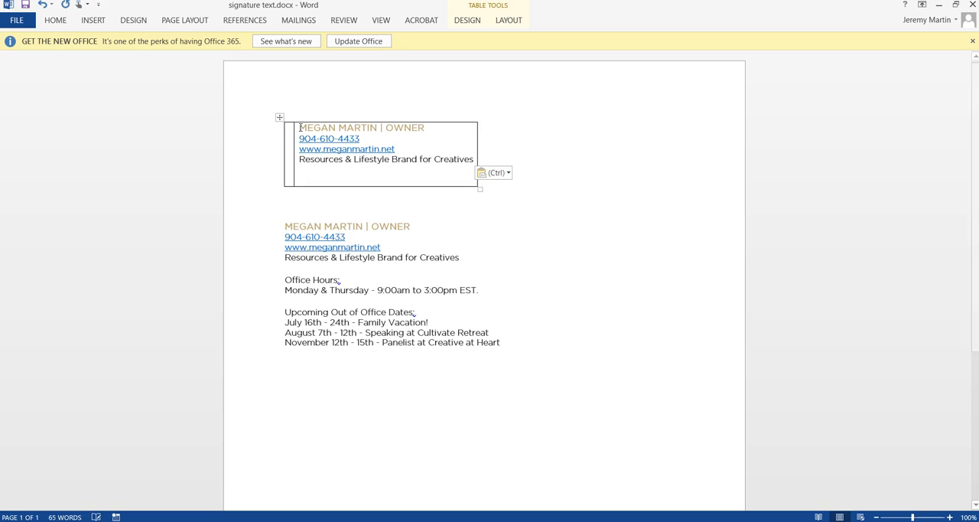
pyautogui.press('BackSpace')
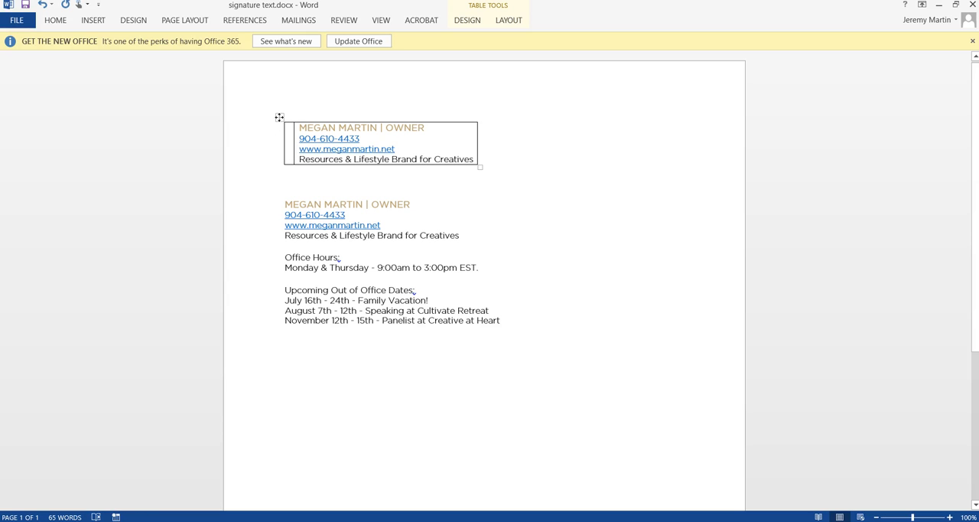
# Step: Remove all borders from the signature table with the No Border option
pyautogui.click(280, 117)
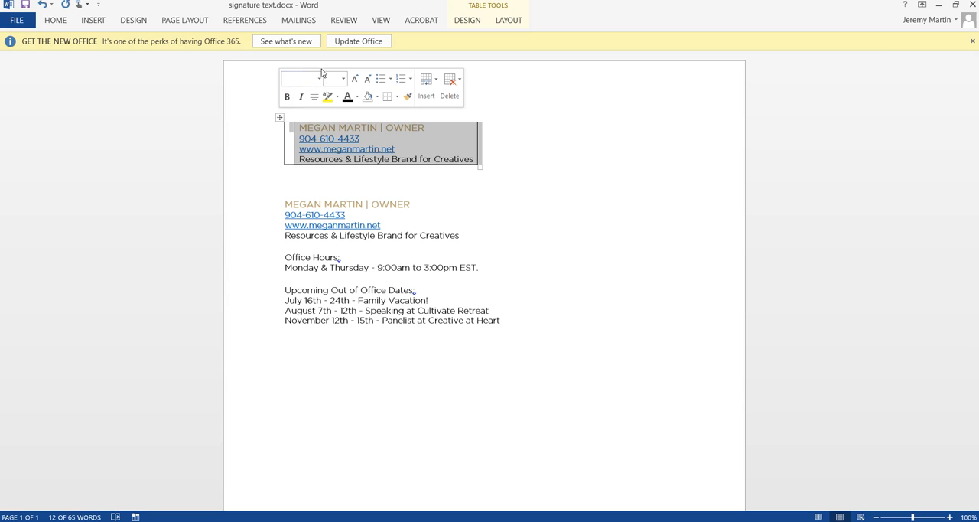
pyautogui.click(396, 98)
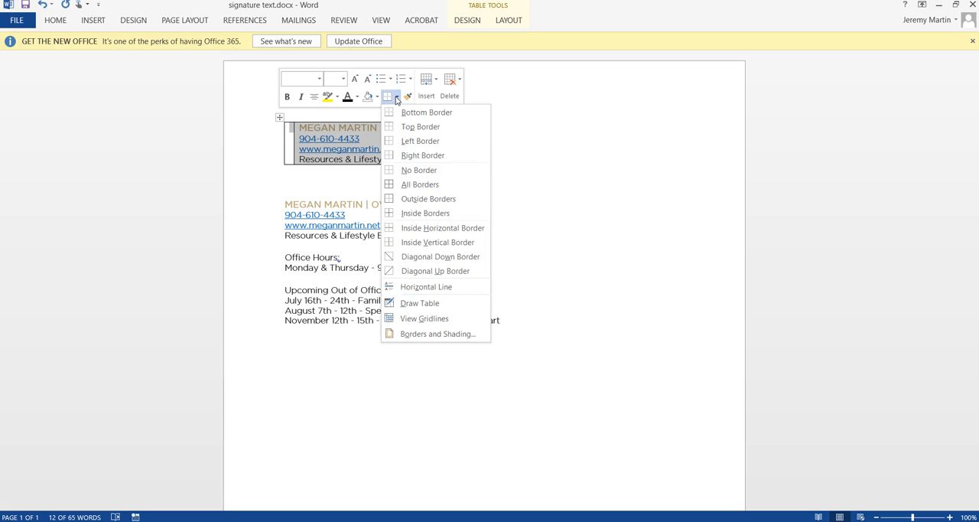
pyautogui.click(449, 170)
pyautogui.click(525, 168)
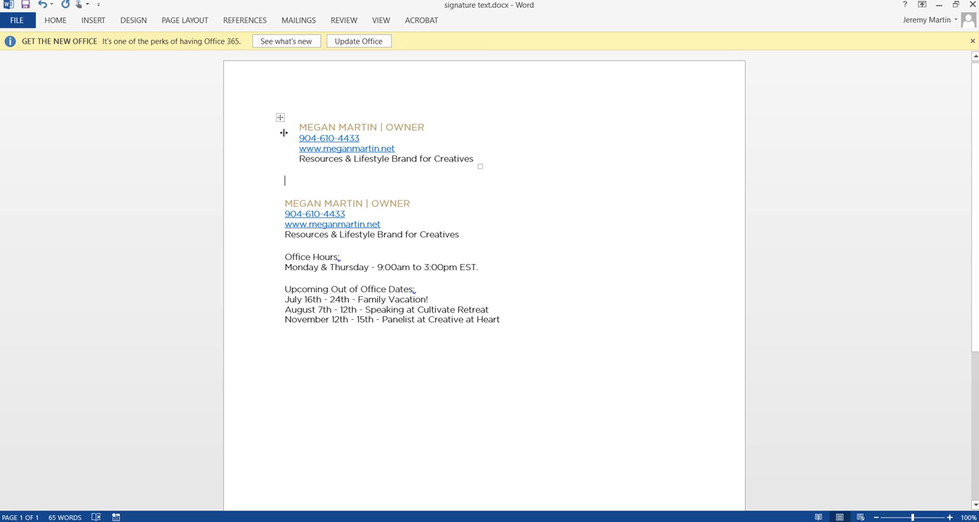
# Step: Copy the whole borderless signature table and switch to Gmail in Chrome
pyautogui.moveTo(294, 119)
pyautogui.click(280, 118)
pyautogui.hotkey('ctrl', 'c')
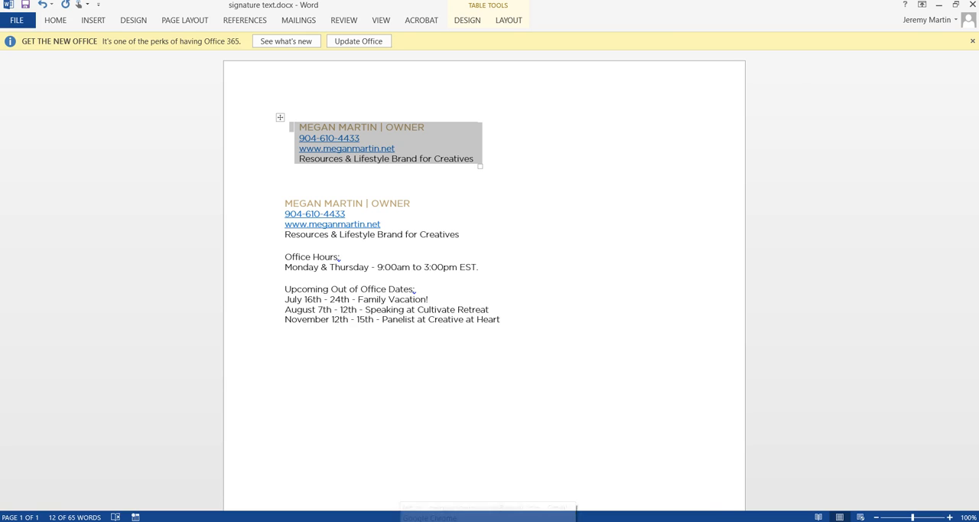
pyautogui.click(488, 521)
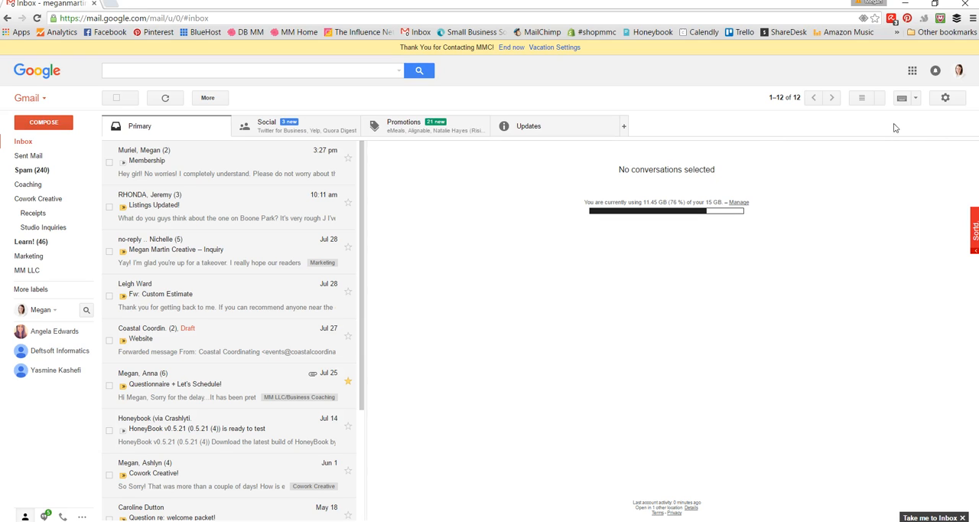
# Step: Open the Gmail general settings at the Signature section
pyautogui.click(949, 100)
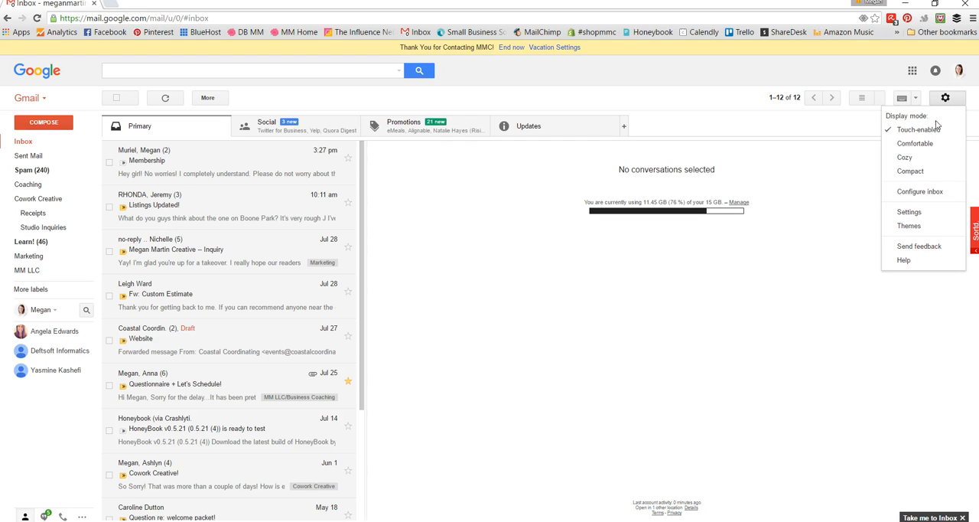
pyautogui.click(936, 218)
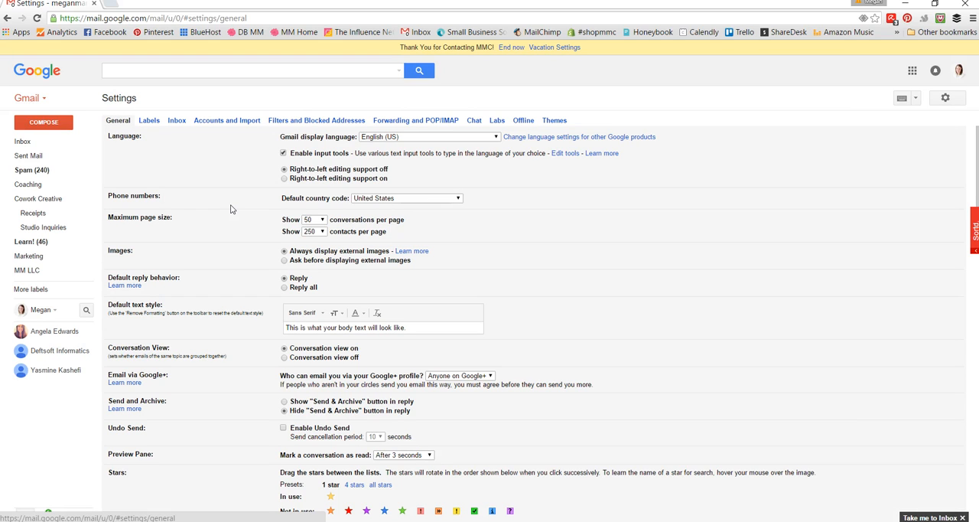
pyautogui.scroll(-2, 231, 208)
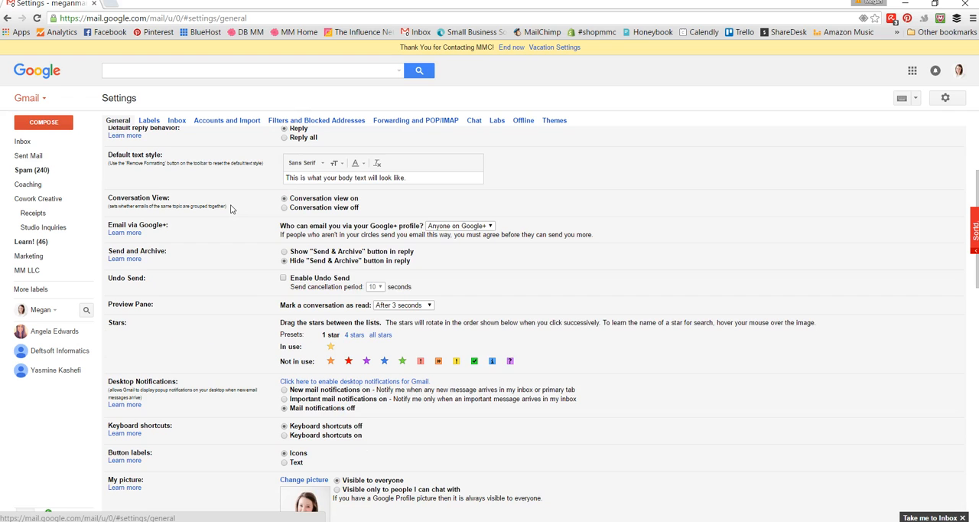
pyautogui.scroll(-4, 231, 208)
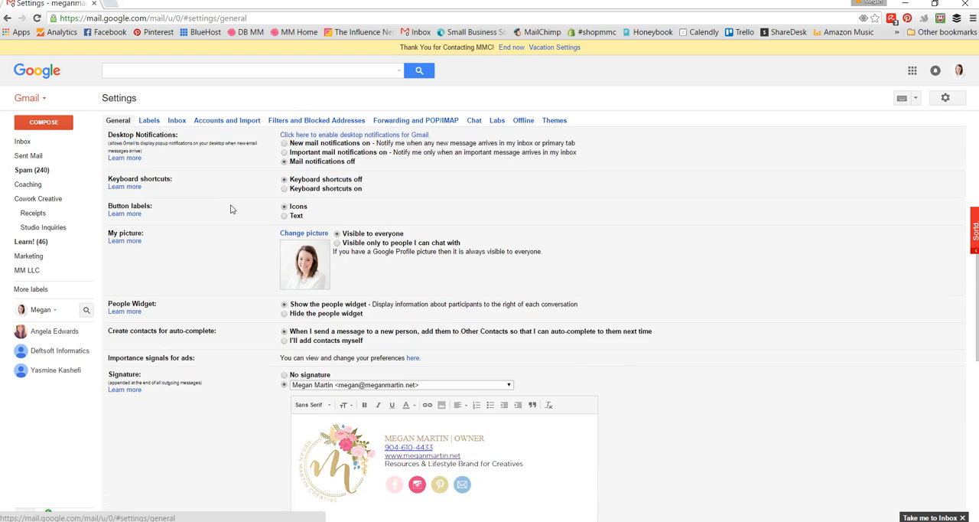
pyautogui.scroll(-2, 231, 208)
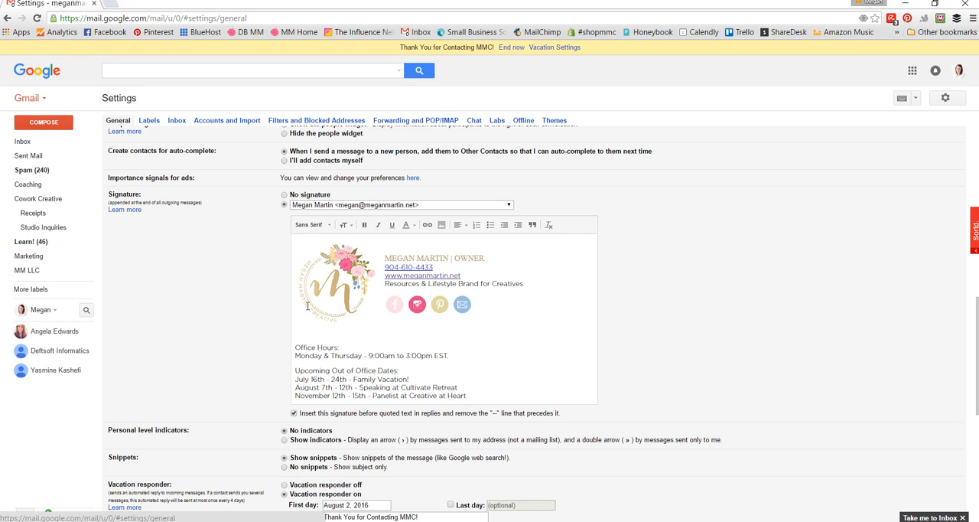
# Step: Choose the owner's Gmail address as the signature's account and paste the copied table into its empty signature editor
pyautogui.click(340, 205)
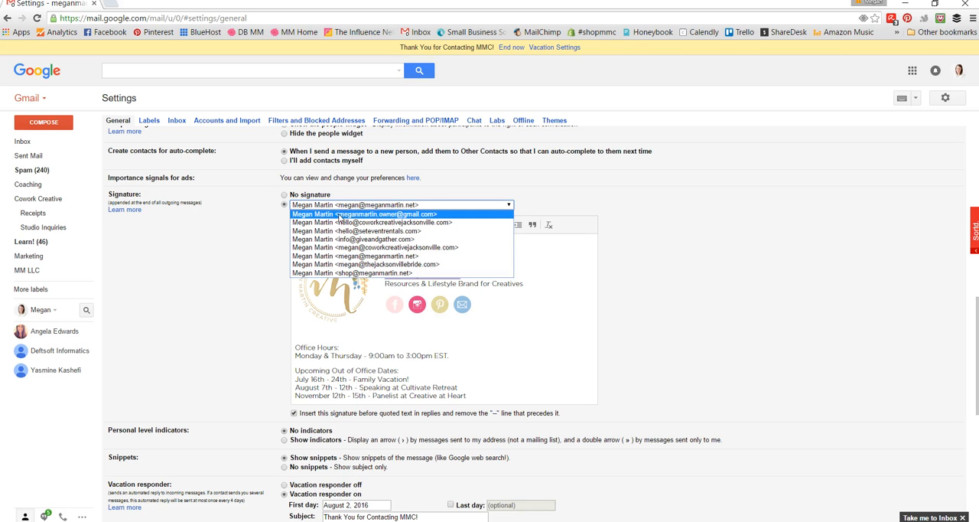
pyautogui.click(343, 216)
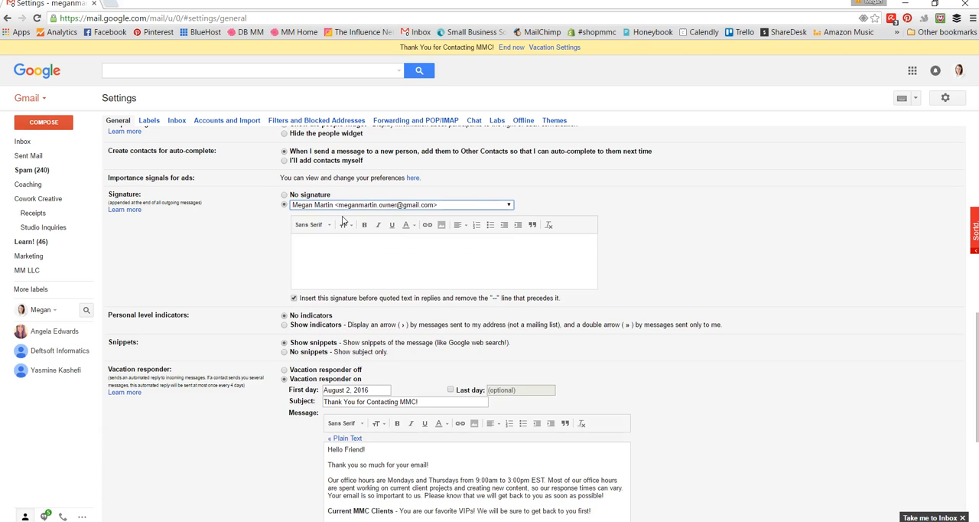
pyautogui.click(326, 261)
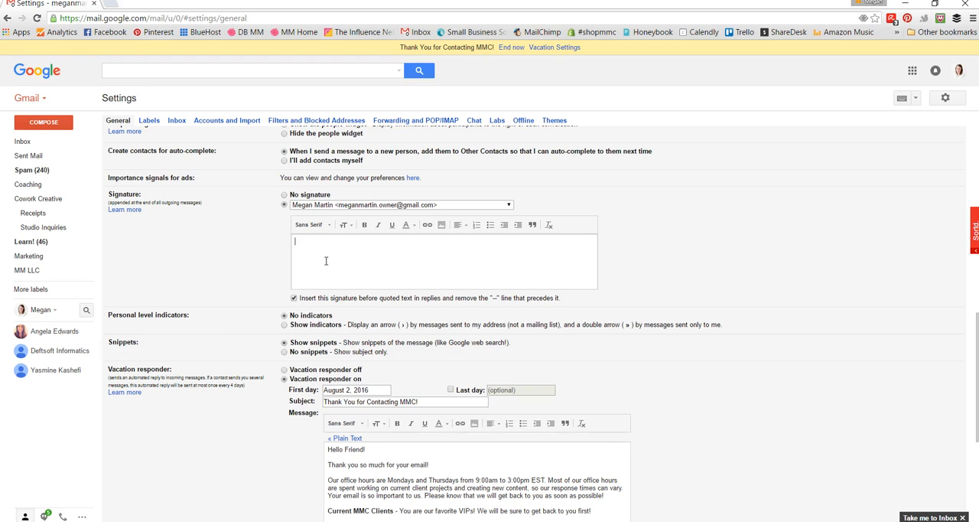
pyautogui.hotkey('ctrl', 'v')
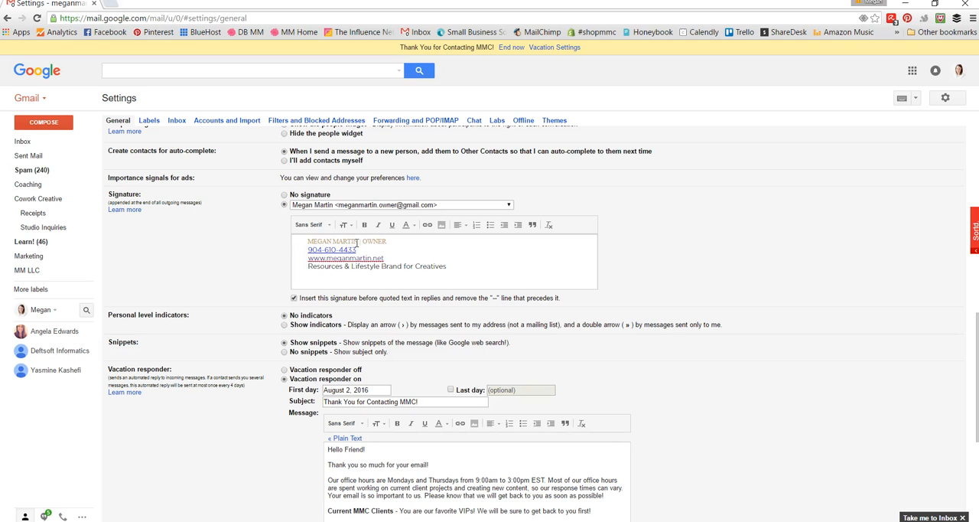
# Step: Insert MMCEmail.png from My Drive into the signature table's left cell and add a blank line above the name in the right cell
pyautogui.click(302, 246)
pyautogui.click(304, 243)
pyautogui.click(441, 226)
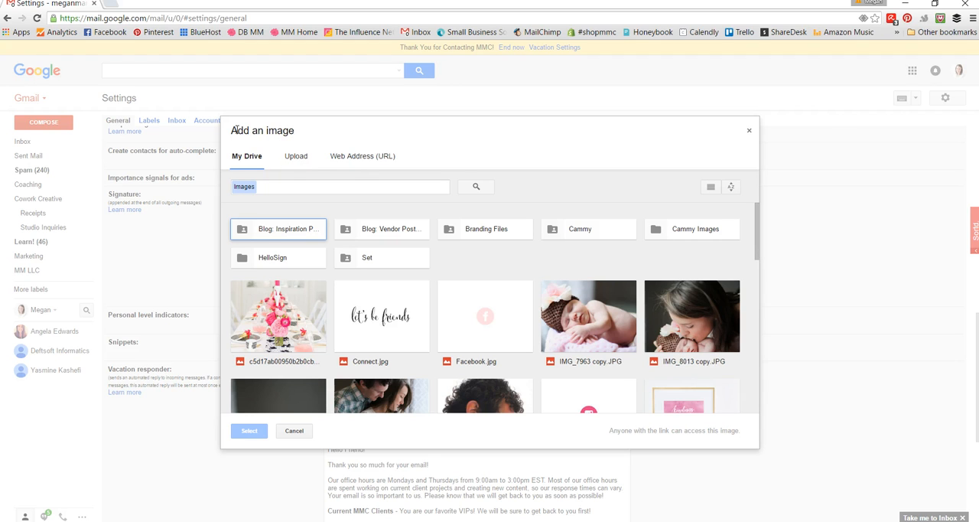
pyautogui.click(297, 157)
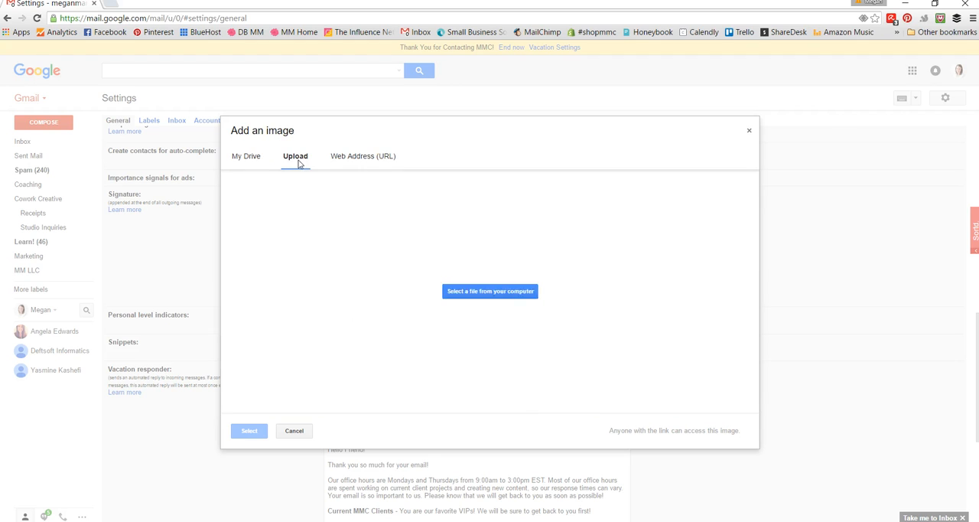
pyautogui.click(253, 157)
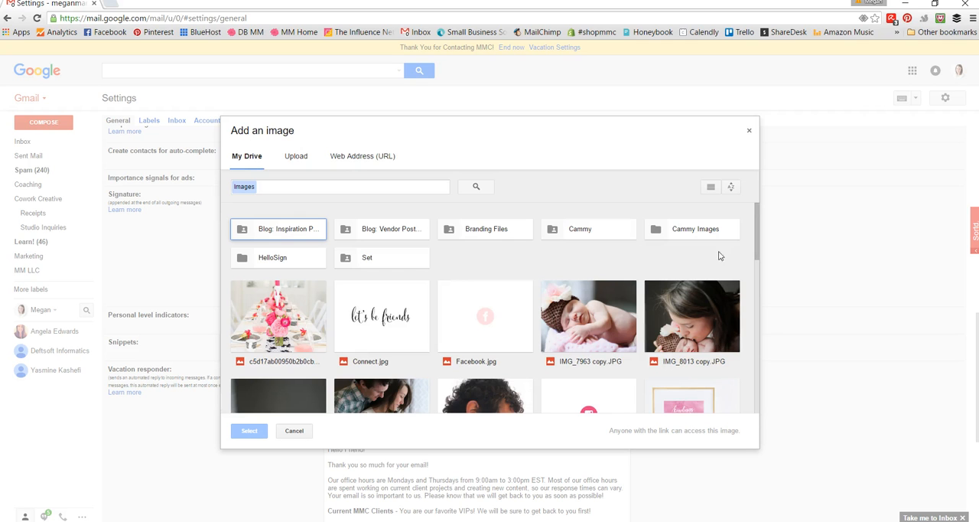
pyautogui.scroll(-3, 764, 284)
pyautogui.scroll(-5, 763, 285)
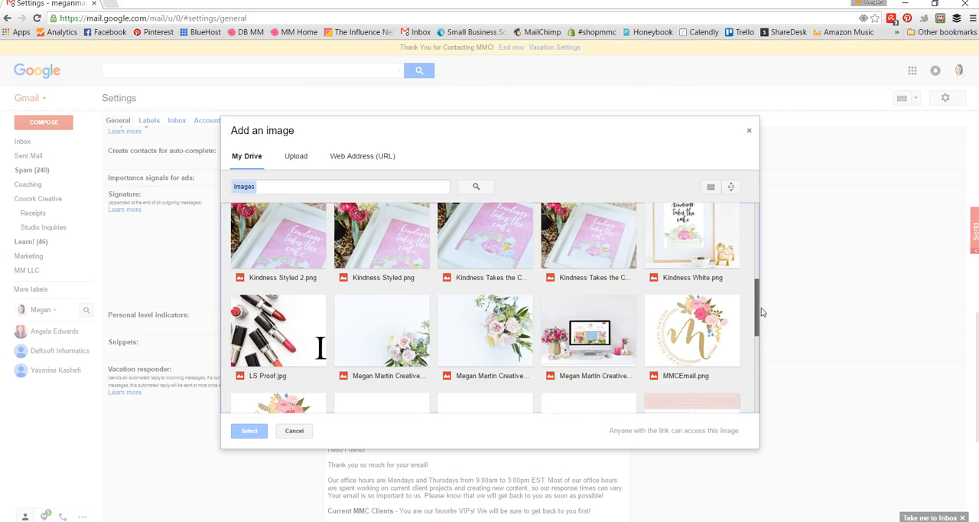
pyautogui.click(685, 264)
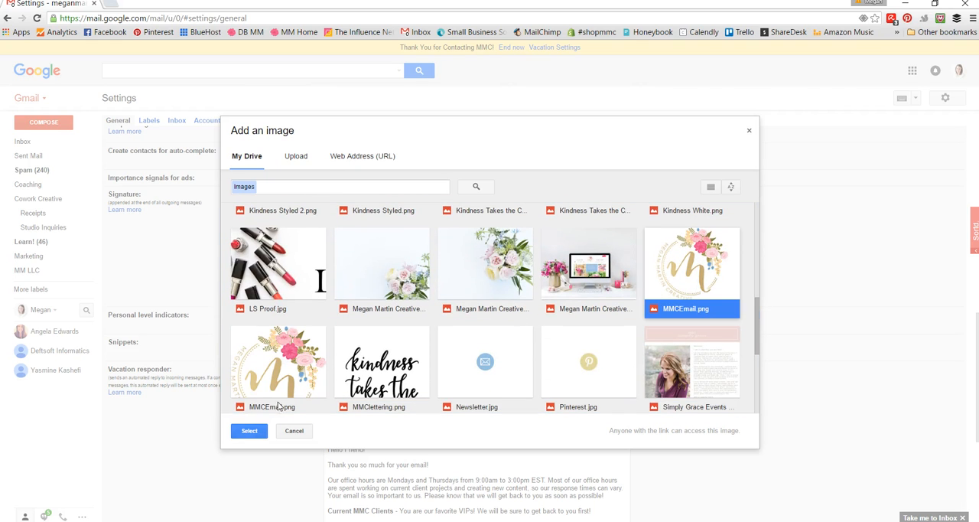
pyautogui.click(242, 432)
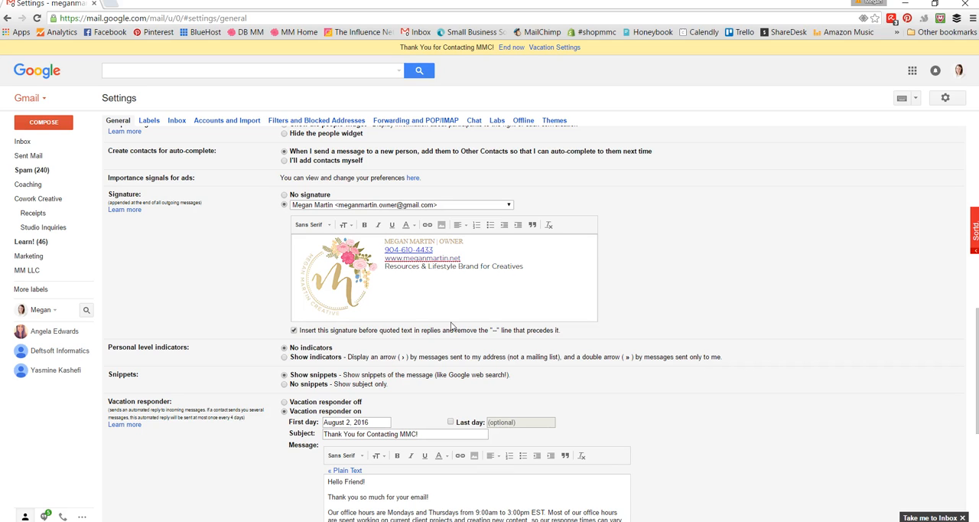
pyautogui.press('Return')
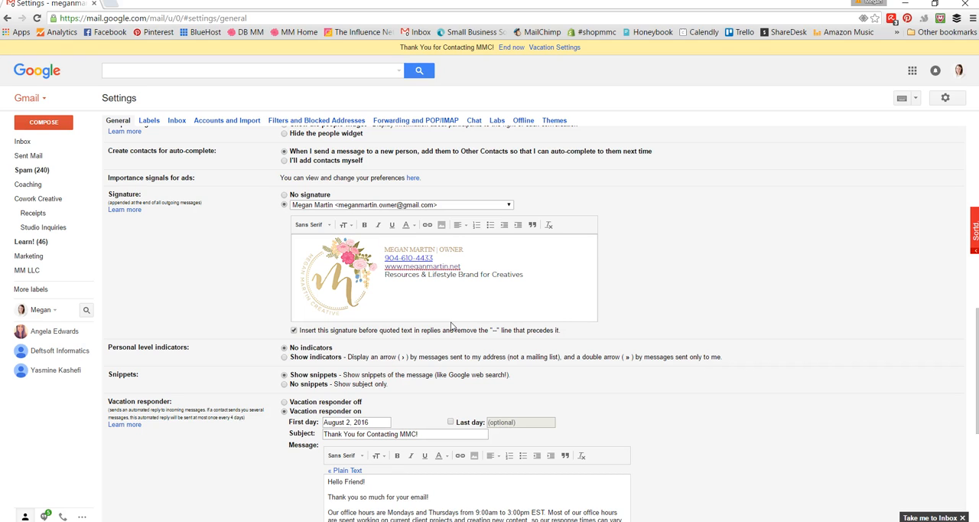
# Step: Add a blank line below the tagline in the signature and insert Facebook.jpg from My Drive beneath it
pyautogui.press('Return')
pyautogui.press('BackSpace')
pyautogui.click(541, 276)
pyautogui.click(442, 225)
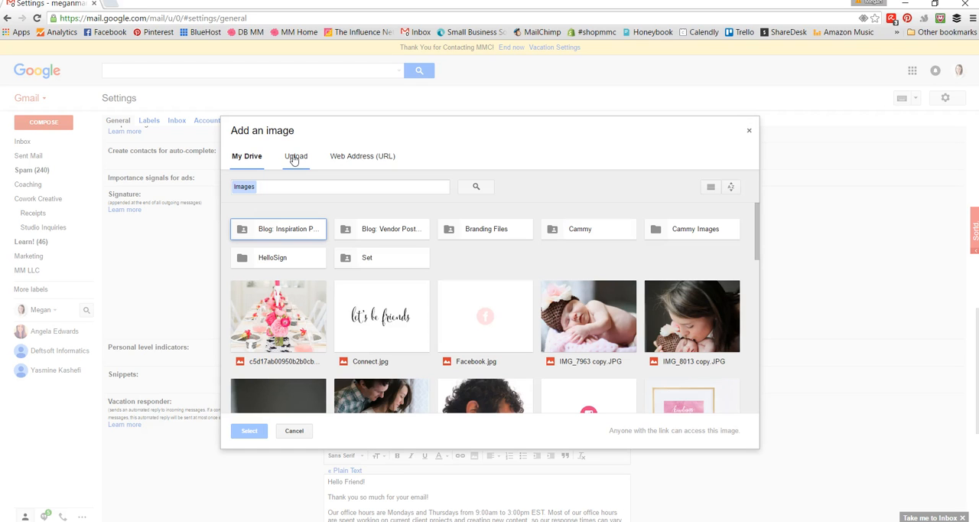
pyautogui.click(482, 327)
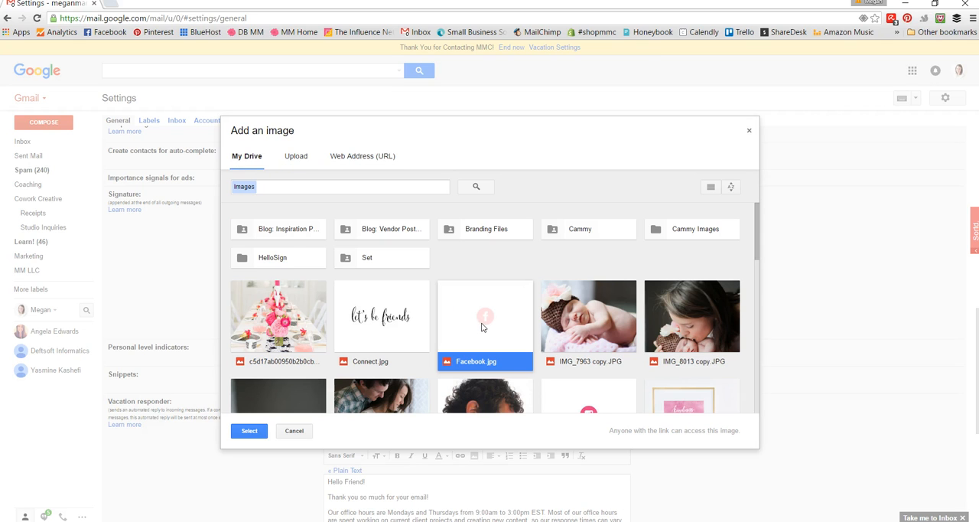
pyautogui.click(249, 432)
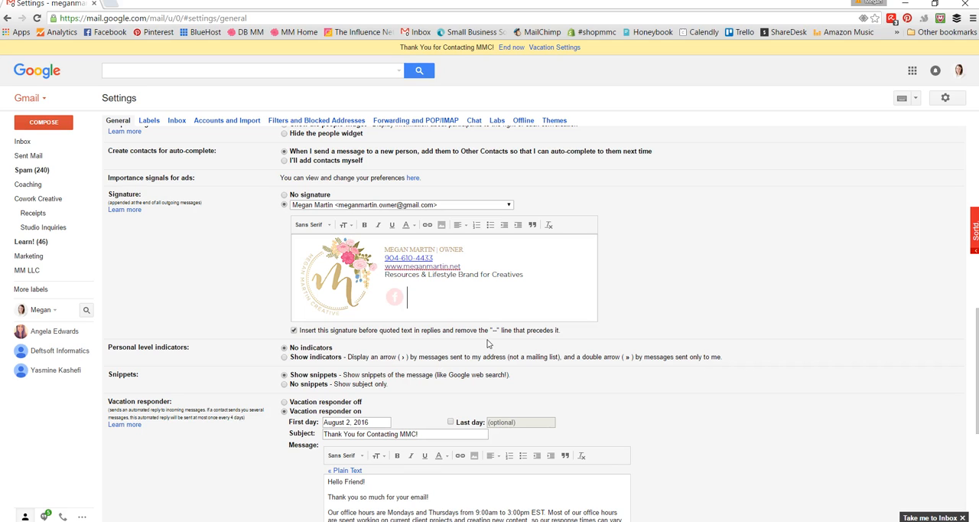
# Step: Insert Instagram.jpg from My Drive beside the Facebook icon in the signature
pyautogui.click(442, 226)
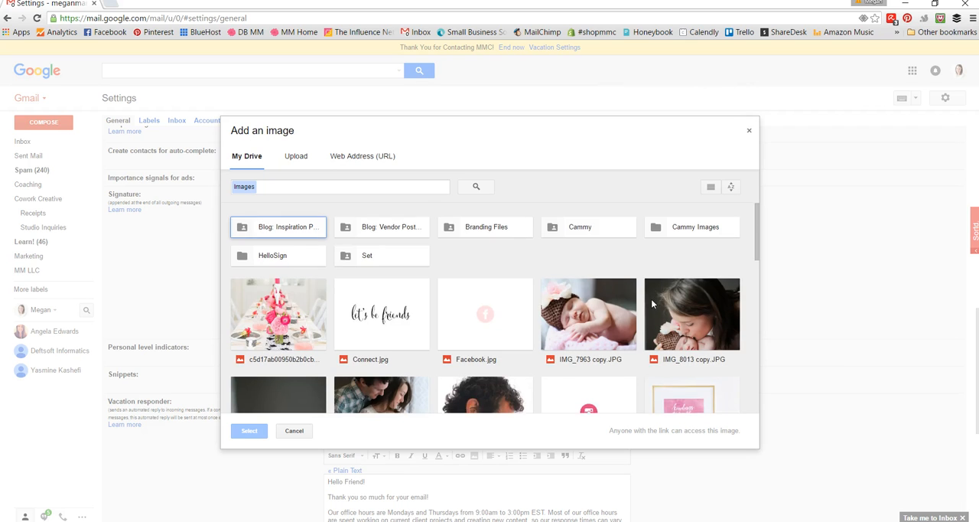
pyautogui.scroll(-2, 652, 304)
pyautogui.click(588, 300)
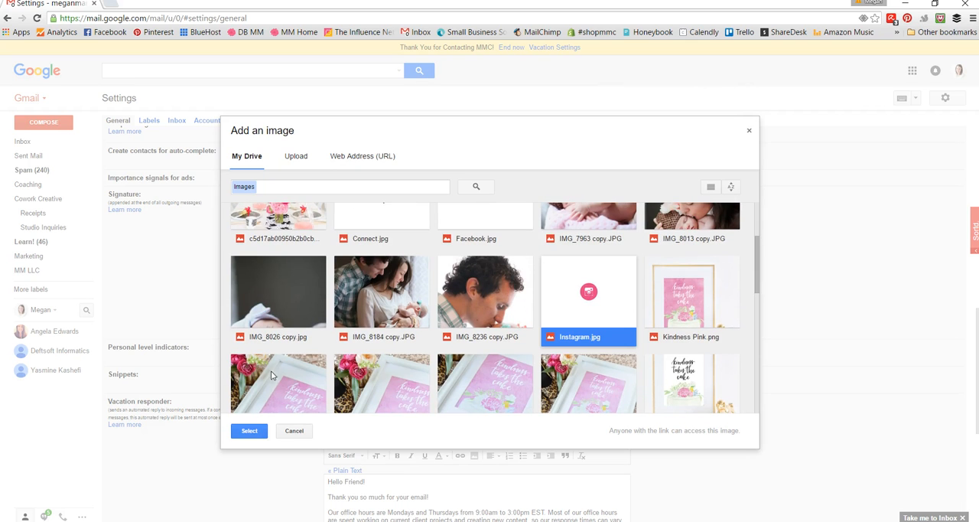
pyautogui.click(239, 435)
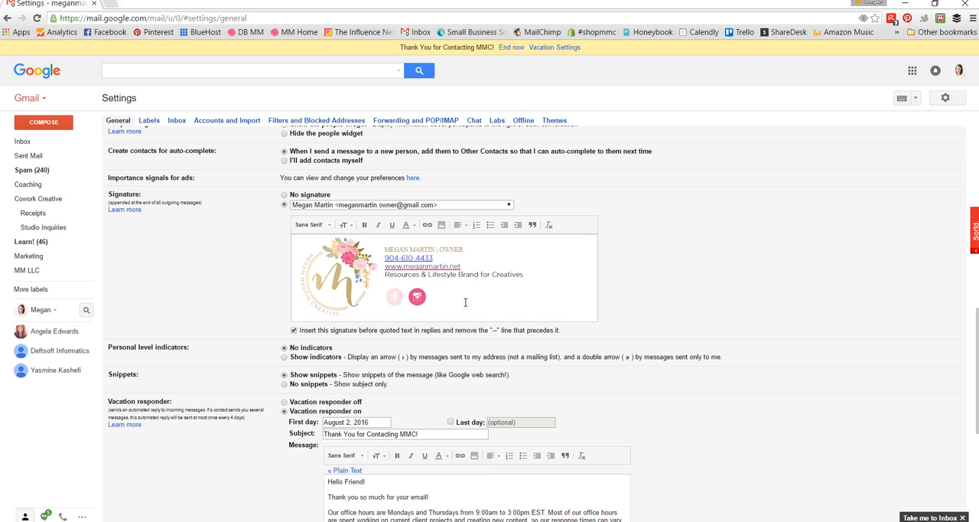
# Step: Insert Pinterest.jpg from My Drive after the Instagram icon in the signature
pyautogui.click(441, 225)
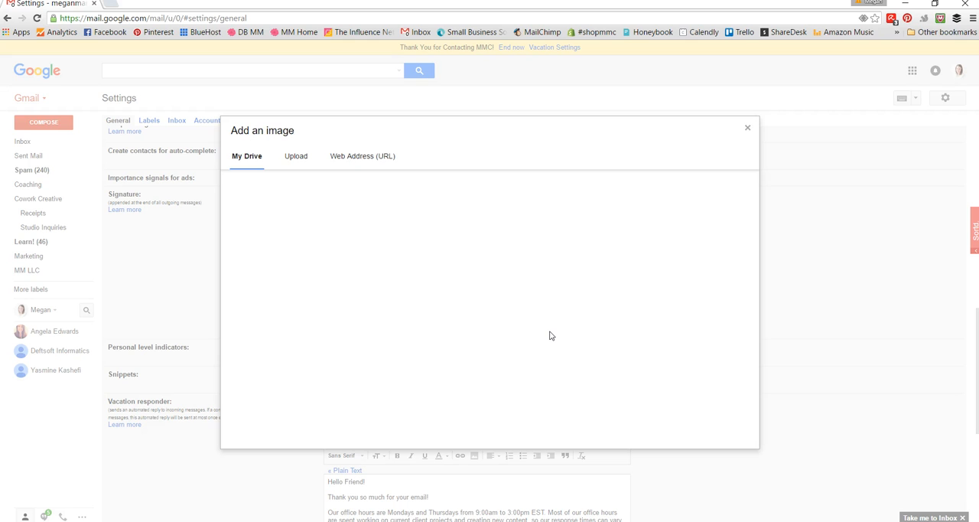
pyautogui.scroll(-5, 549, 335)
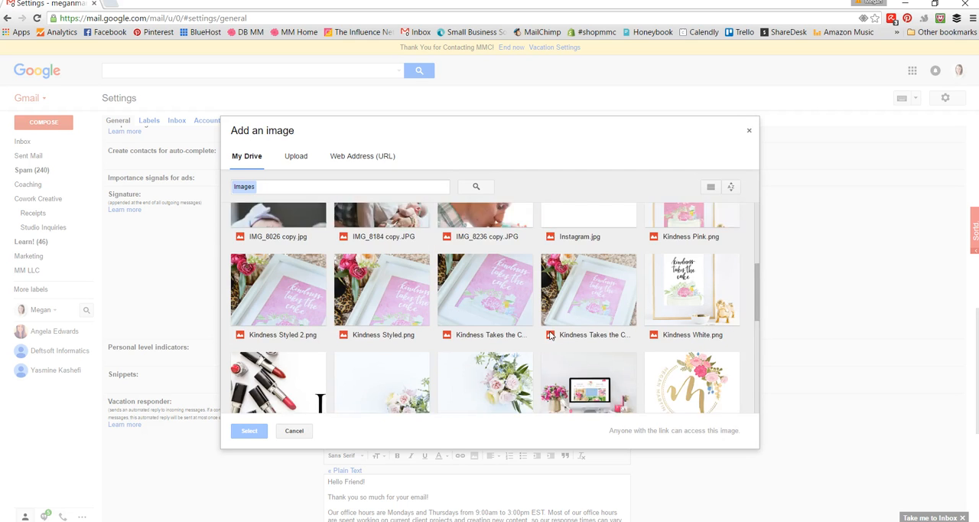
pyautogui.scroll(-4, 549, 335)
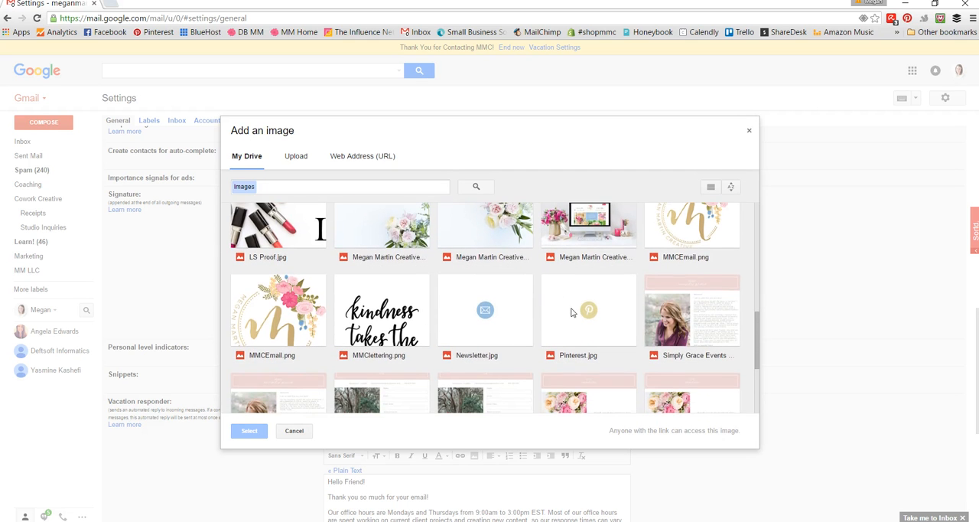
pyautogui.click(571, 312)
pyautogui.click(249, 430)
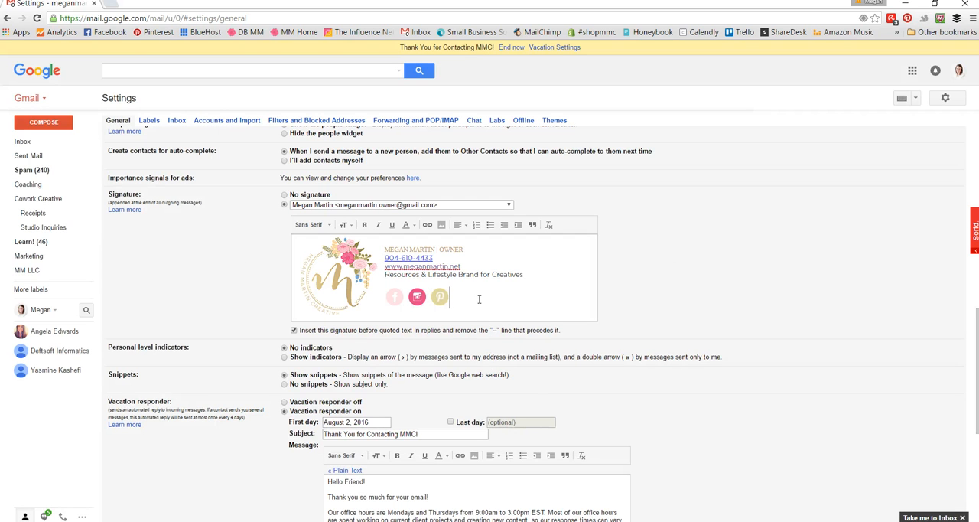
# Step: Insert Newsletter.jpg from My Drive at the end of the signature's social icon row
pyautogui.click(479, 300)
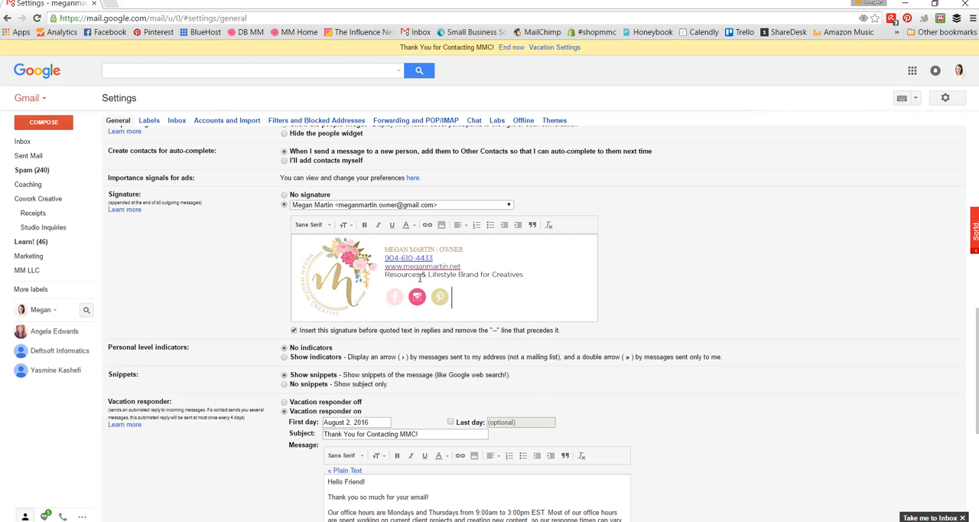
pyautogui.click(443, 227)
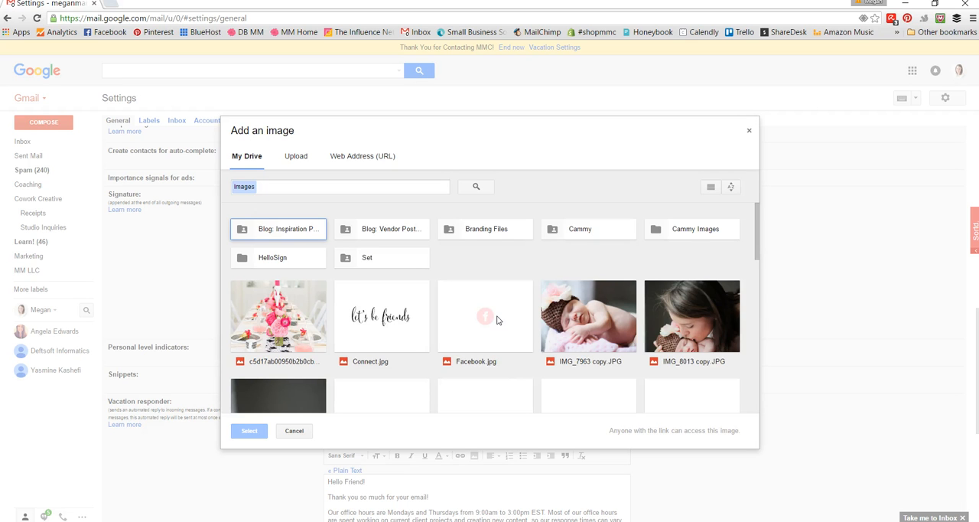
pyautogui.scroll(-5, 496, 320)
pyautogui.scroll(-3, 496, 319)
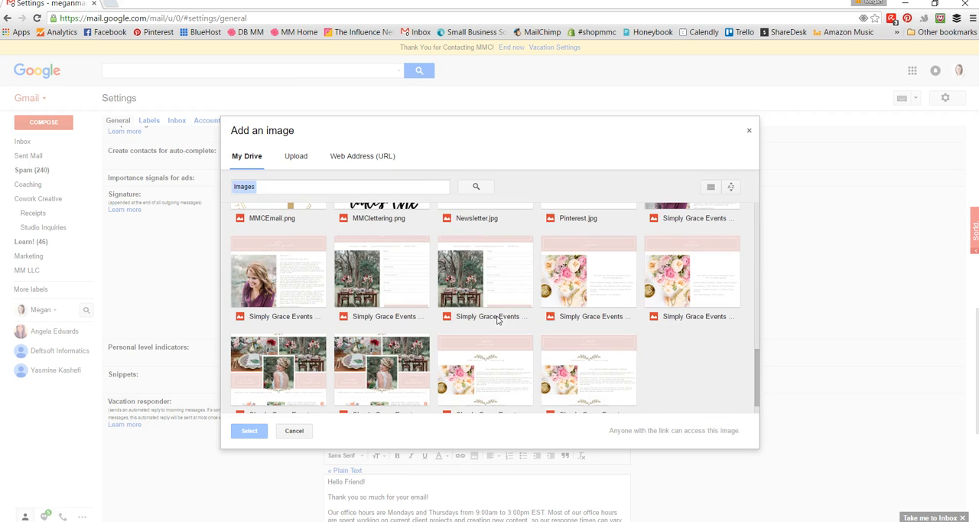
pyautogui.scroll(2, 481, 283)
pyautogui.click(478, 279)
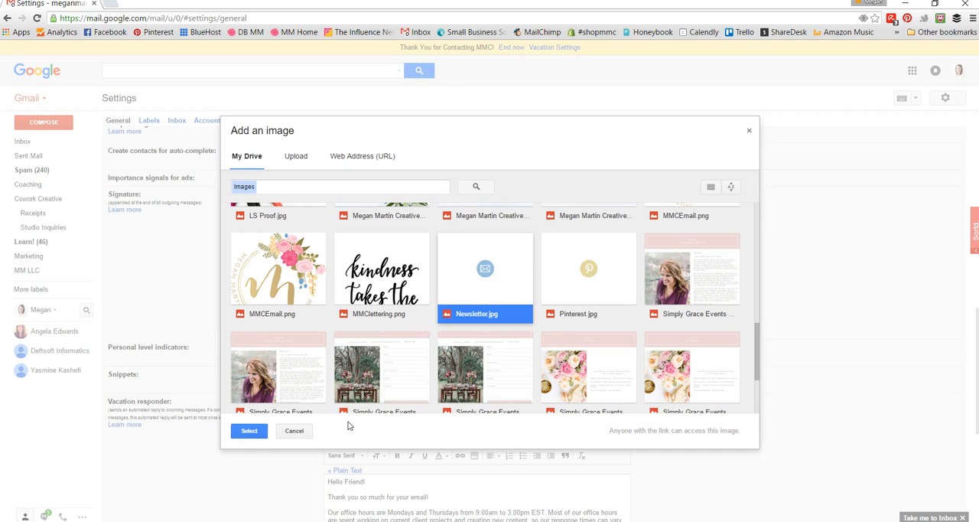
pyautogui.click(242, 432)
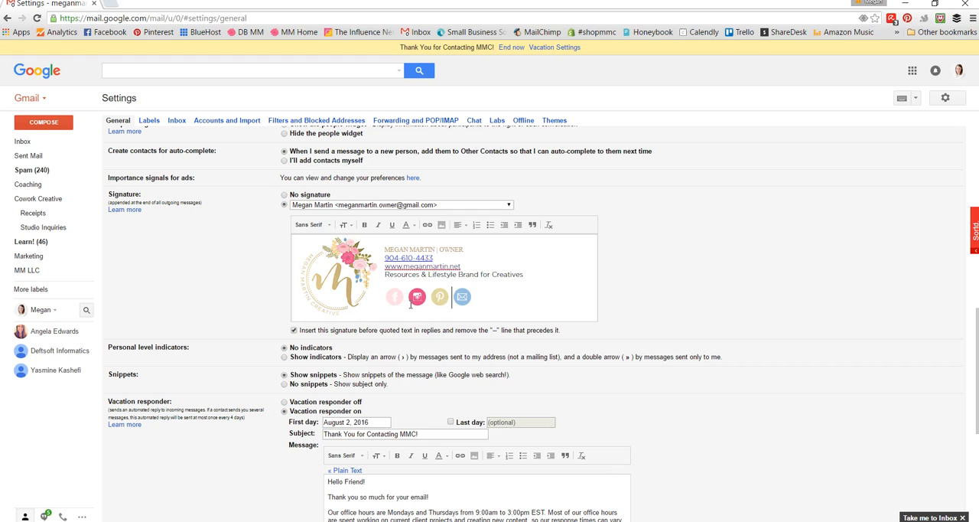
# Step: Turn the newsletter icon into a web address link, accepting the prefilled address in the link settings
pyautogui.click(496, 300)
pyautogui.click(473, 297)
pyautogui.hotkey('shift', 'Left')
pyautogui.click(430, 228)
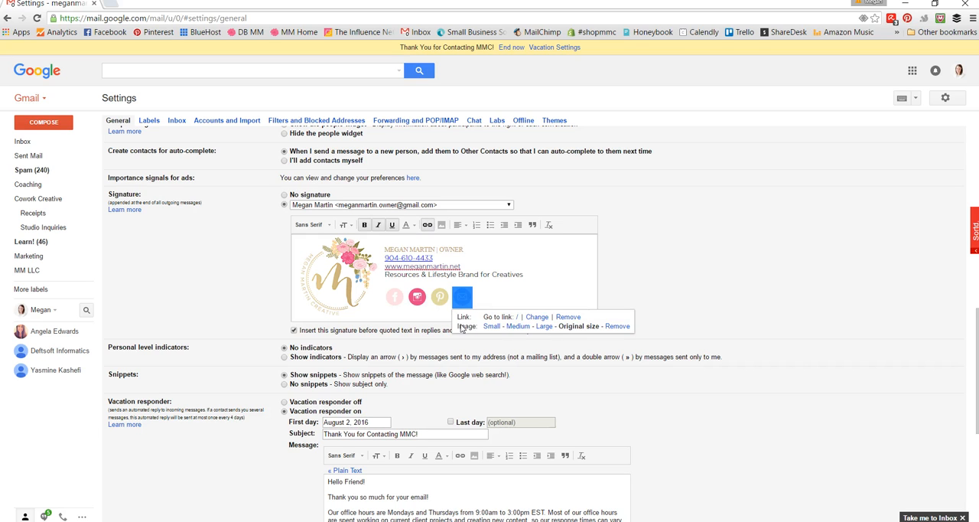
pyautogui.click(539, 317)
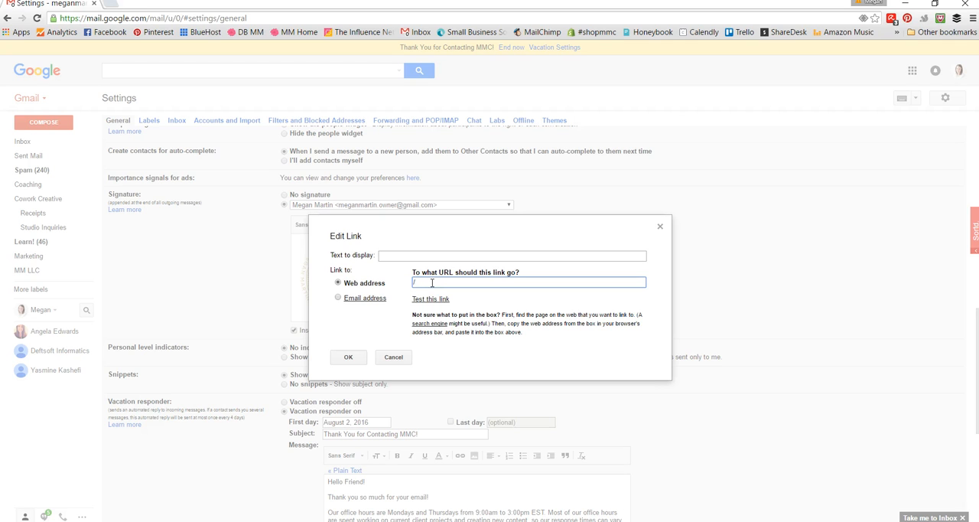
pyautogui.click(340, 360)
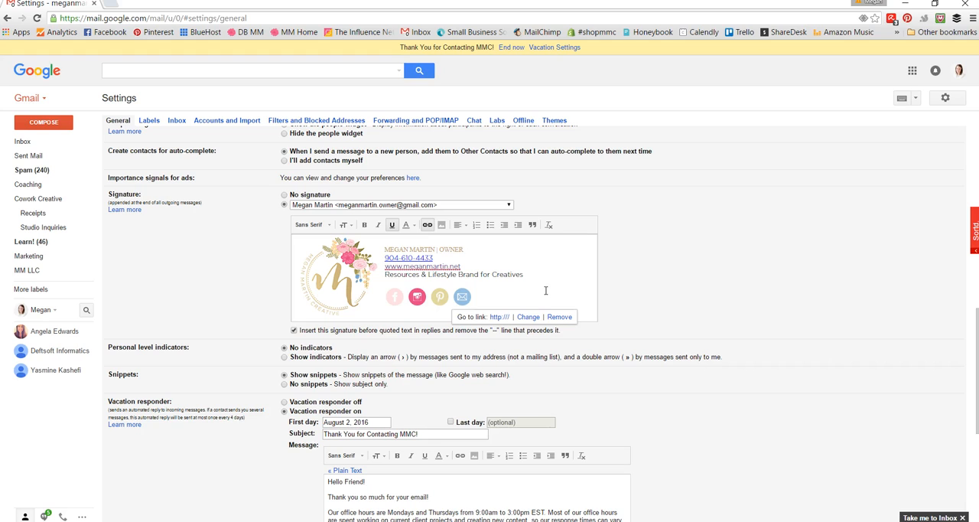
# Step: Add an empty line below the signature table and copy the Office Hours and Upcoming Out of Office Dates text from signature text.docx in Word
pyautogui.click(556, 276)
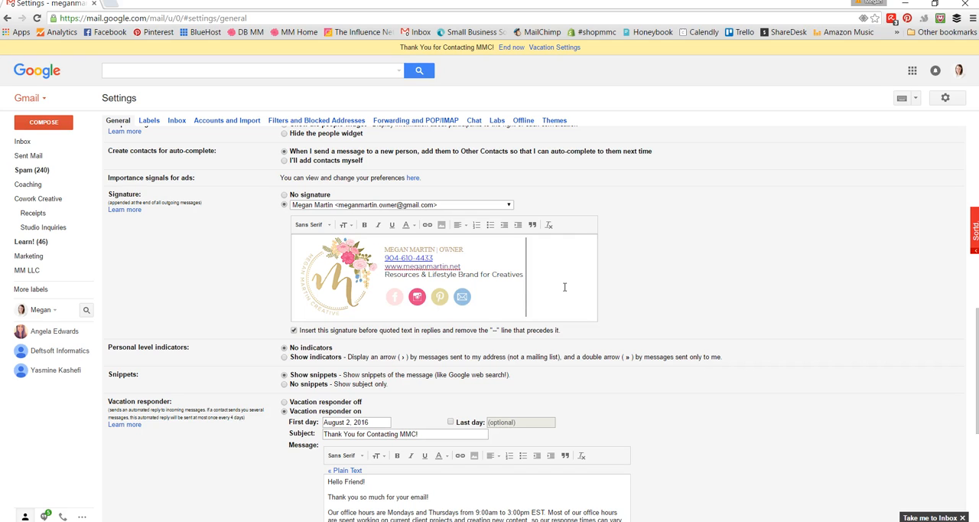
pyautogui.press('Return')
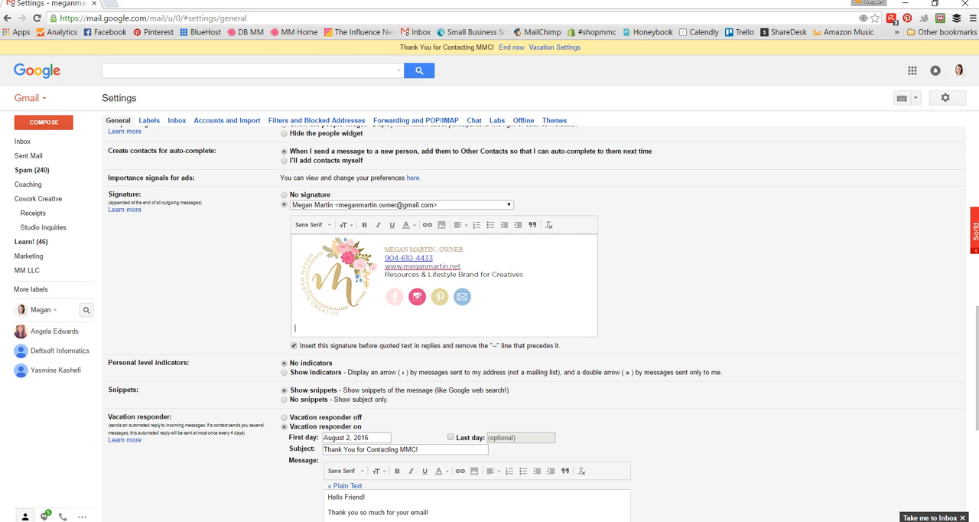
pyautogui.hotkey('alt', 'Tab')
pyautogui.click(518, 326)
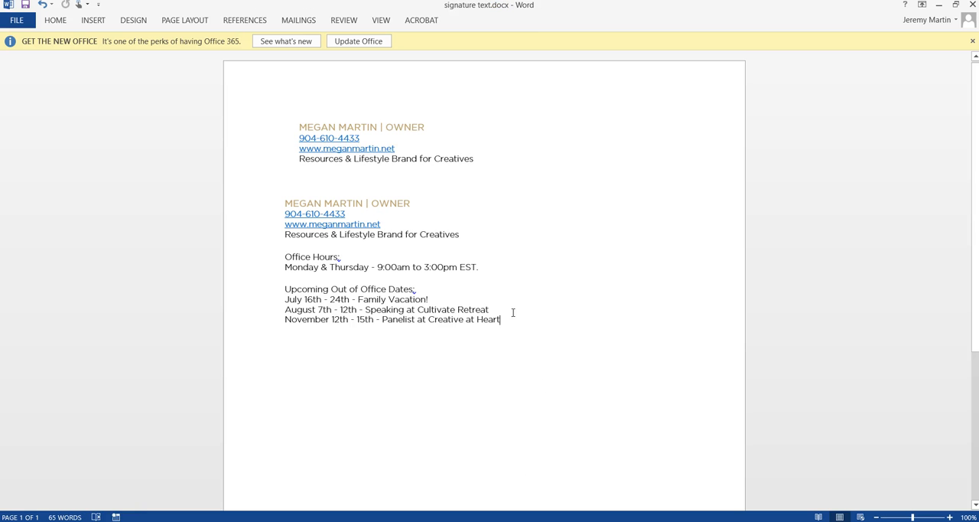
pyautogui.moveTo(512, 312); pyautogui.dragTo(417, 309)
pyautogui.click(512, 325)
pyautogui.moveTo(512, 325); pyautogui.dragTo(279, 252)
pyautogui.hotkey('ctrl', 'c')
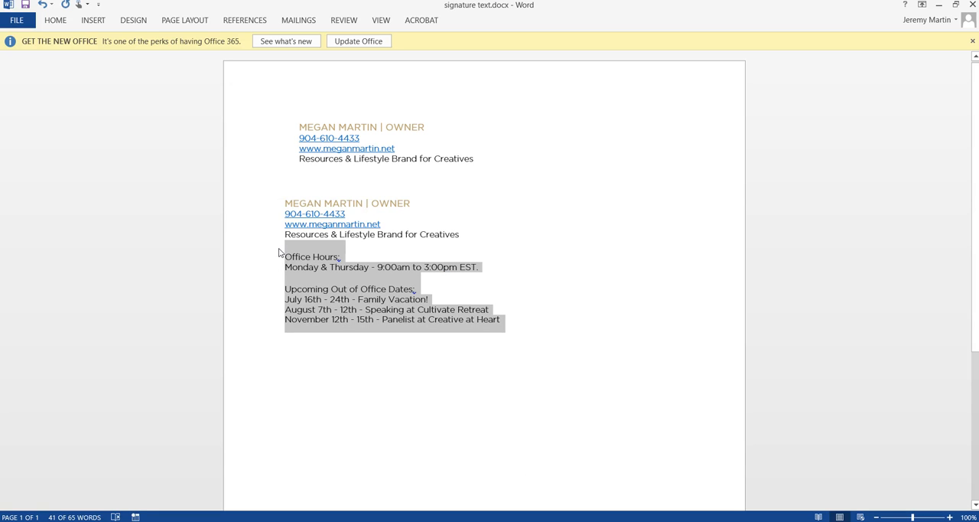
# Step: Paste the copied text below the signature table in Gmail with a blank line between its two sections, and save the settings
pyautogui.click(528, 521)
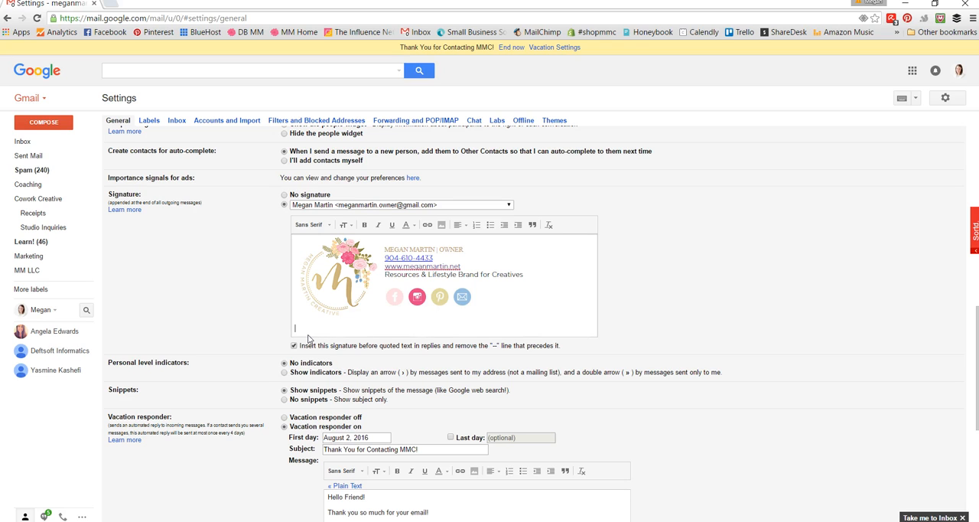
pyautogui.hotkey('ctrl', 'v')
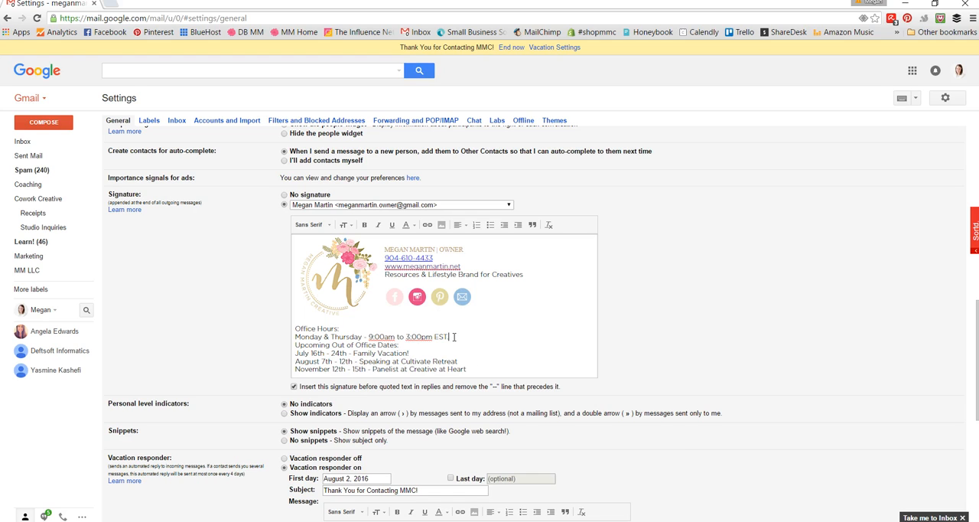
pyautogui.write('.')
pyautogui.press('Return')
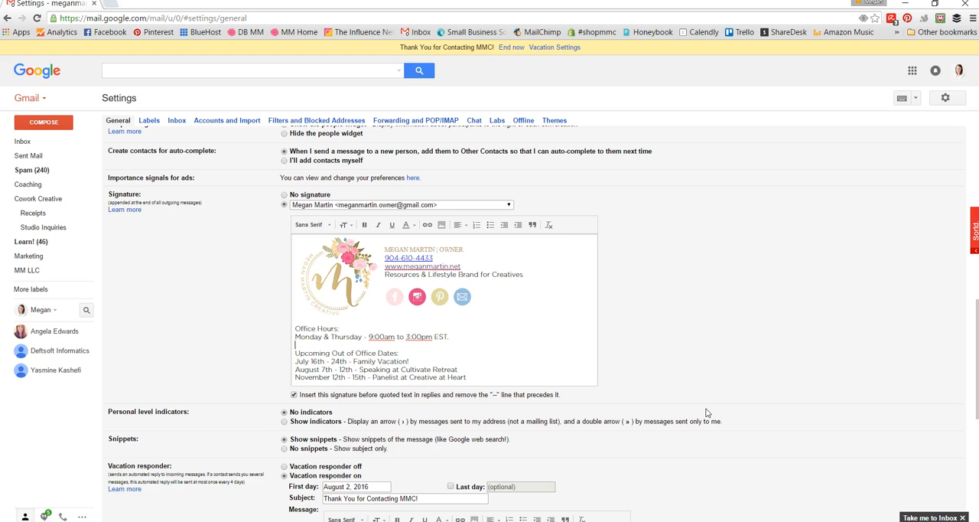
pyautogui.scroll(-5, 707, 414)
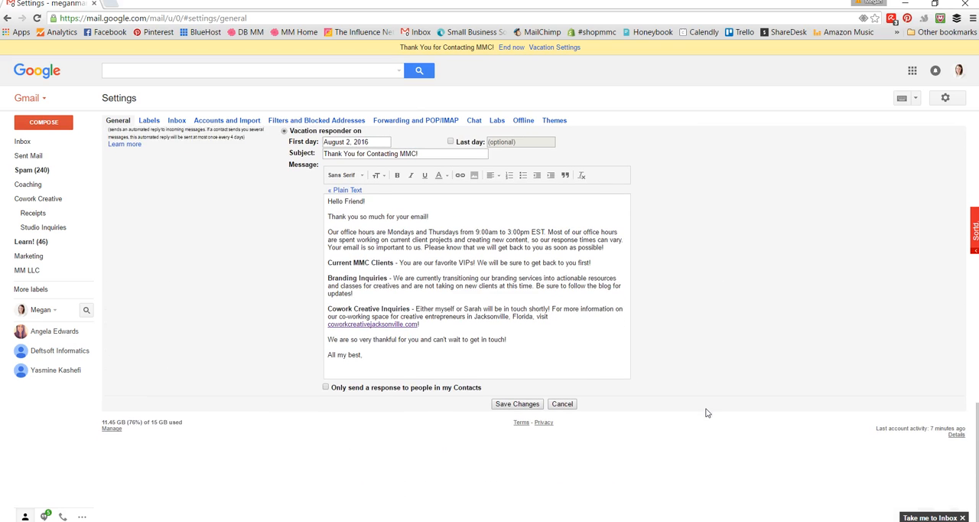
pyautogui.click(514, 399)
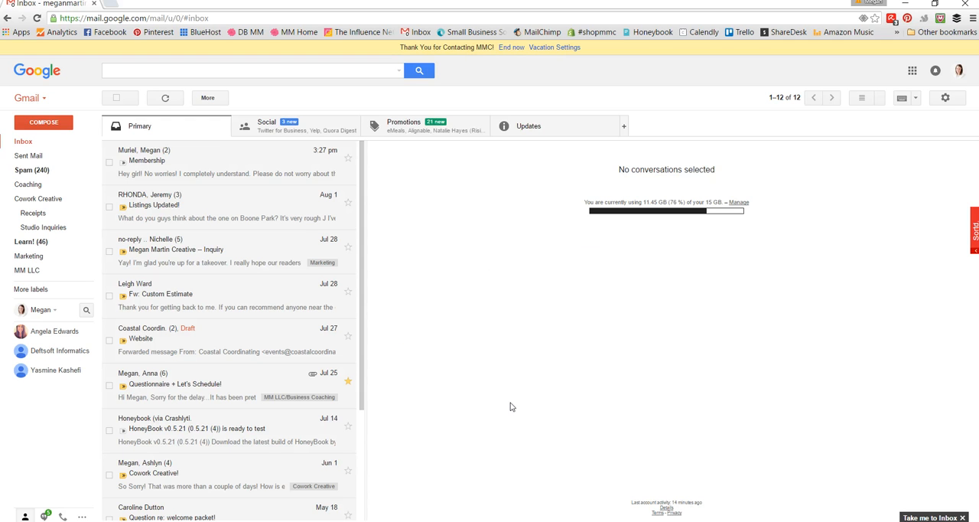
# Step: Open a new message to check how the finished signature looks, and close the message
pyautogui.click(44, 124)
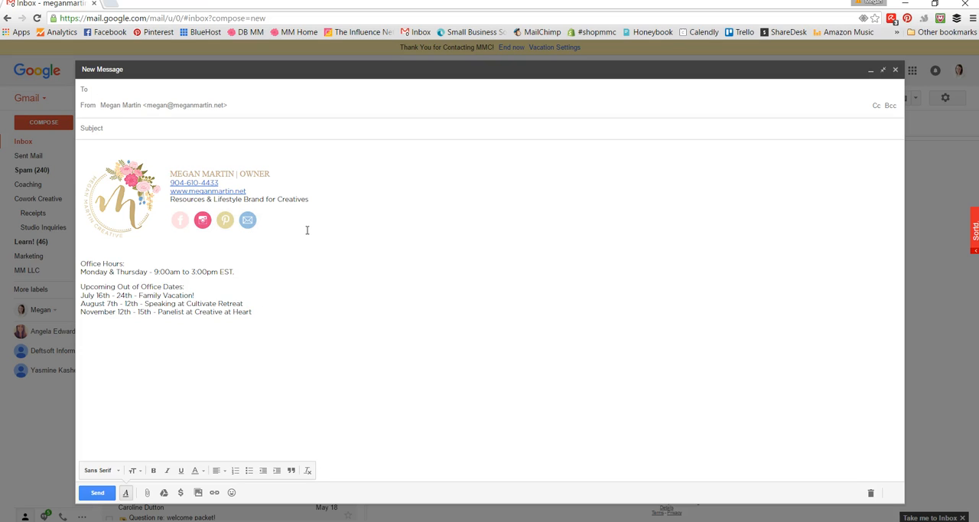
pyautogui.click(93, 145)
pyautogui.click(90, 130)
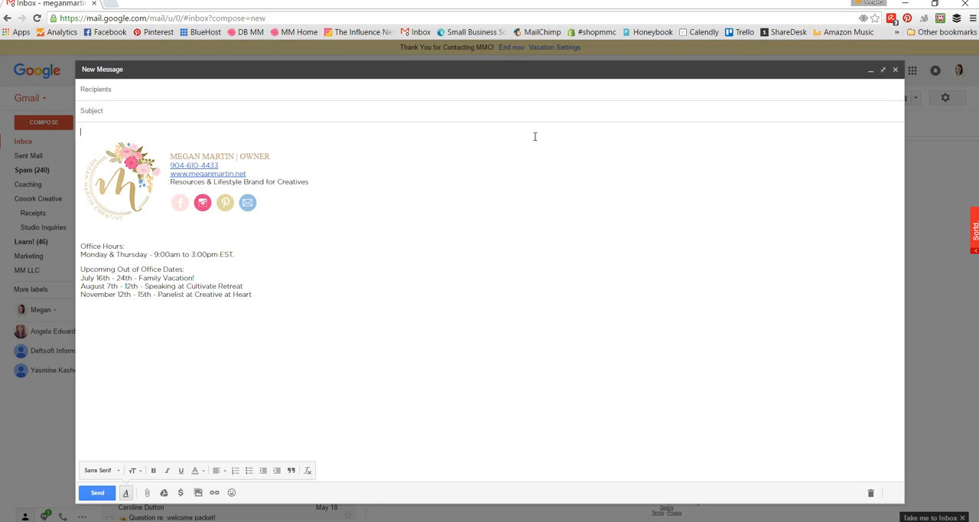
pyautogui.click(896, 71)
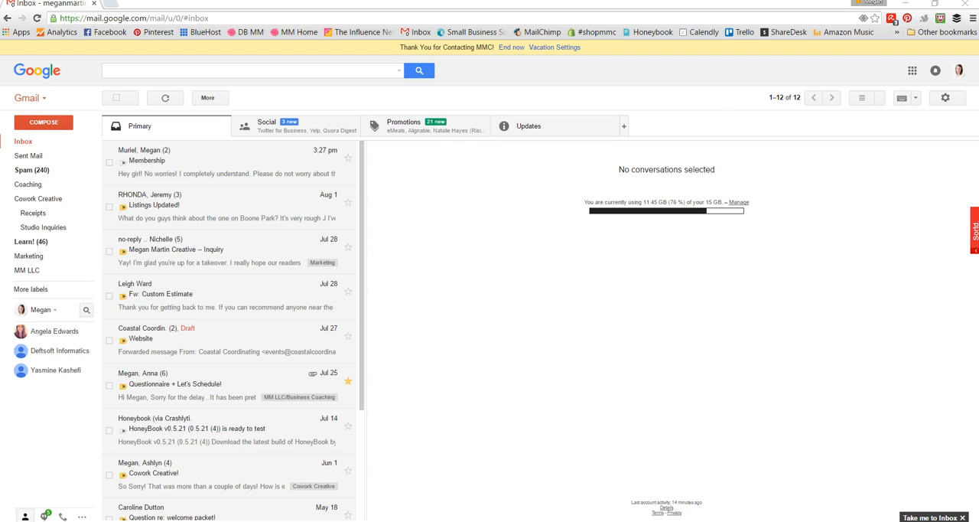
# Step: Switch to Photoshop to view the Desktop-Email-Header.jpg banner, and return to the Gmail inbox
pyautogui.hotkey('alt', 'Tab')
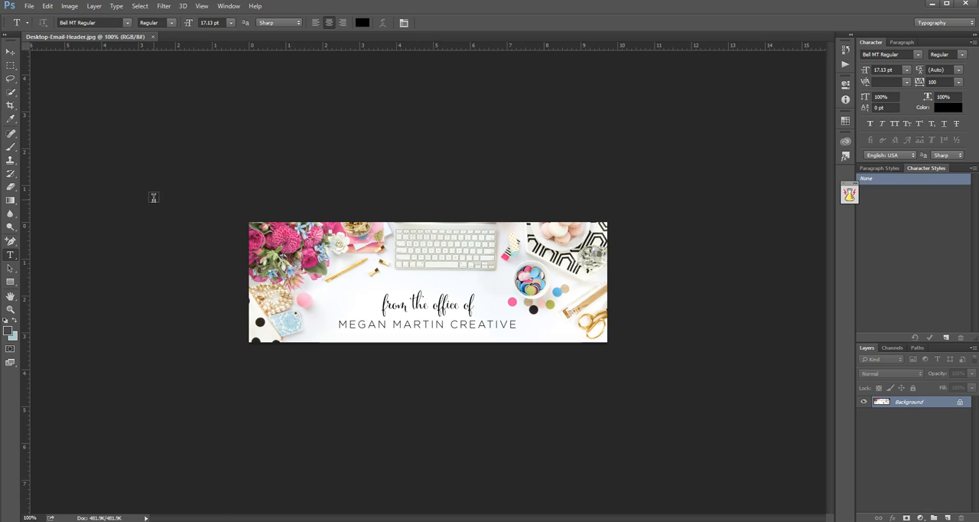
pyautogui.click(931, 5)
pyautogui.moveTo(362, 202); pyautogui.dragTo(356, 180)
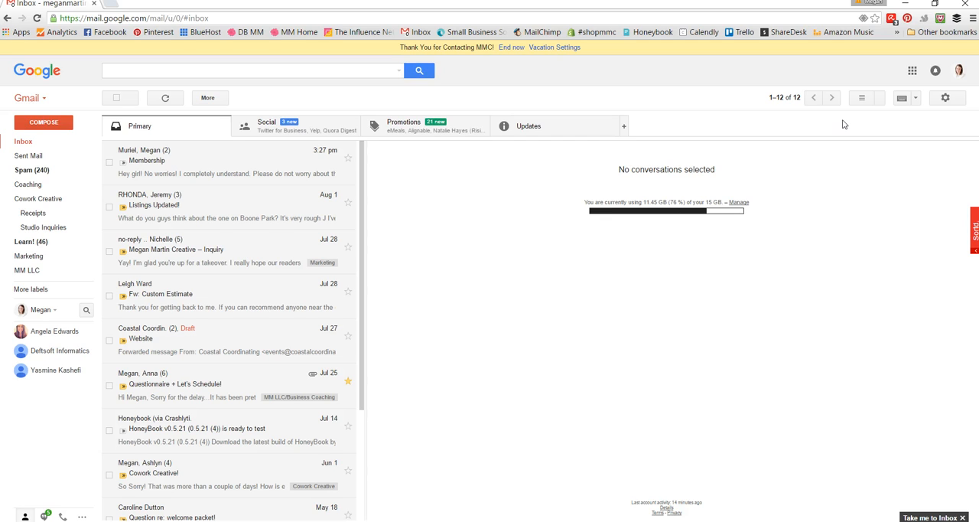
# Step: Open the Labs section of the Gmail settings and look through the enabled labs, including Canned Responses
pyautogui.click(956, 100)
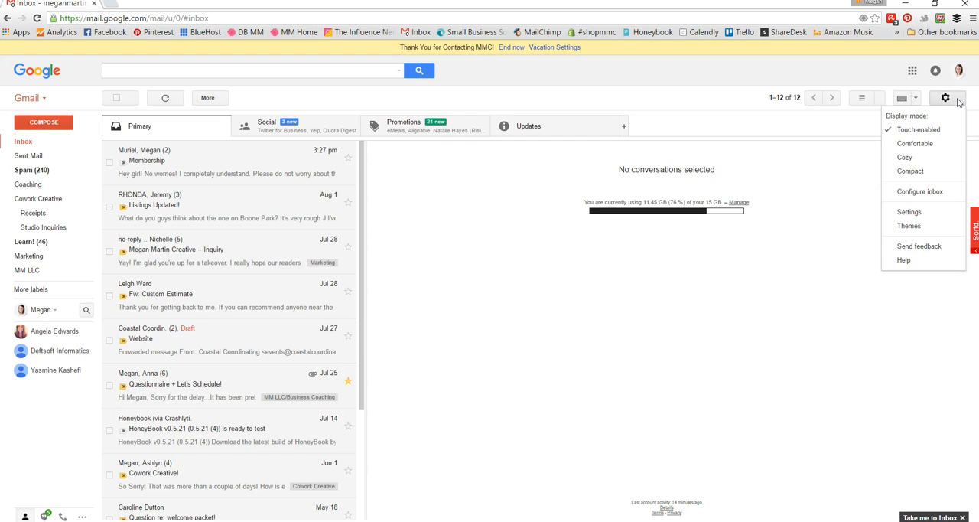
pyautogui.click(909, 215)
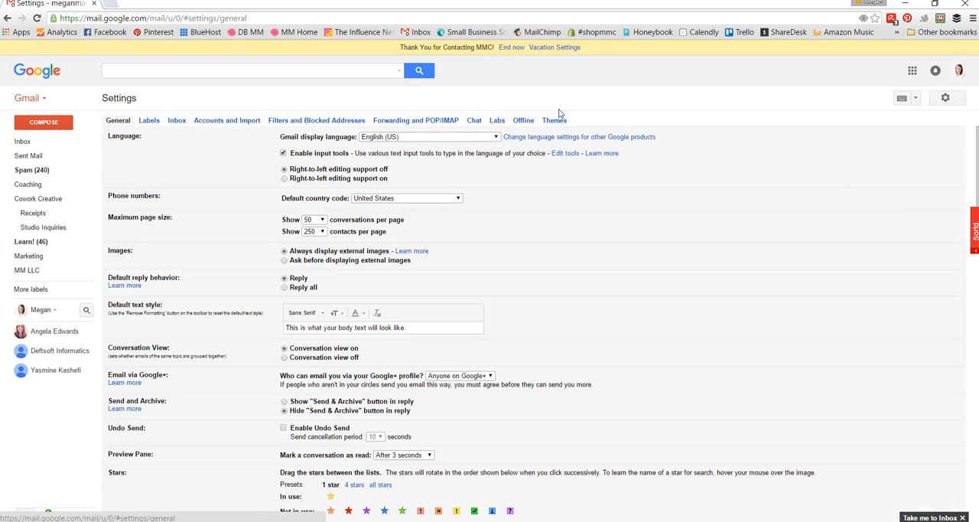
pyautogui.click(495, 122)
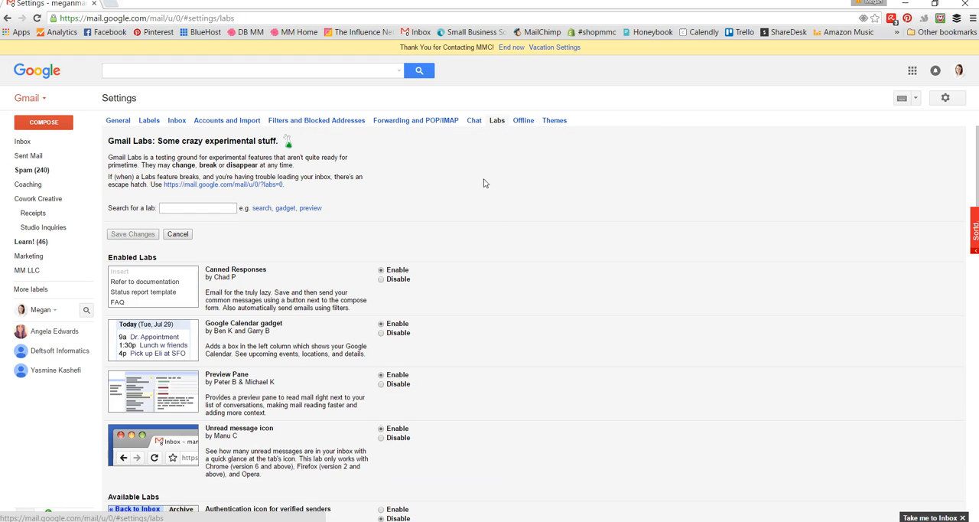
pyautogui.scroll(-1, 534, 293)
pyautogui.scroll(1, 535, 294)
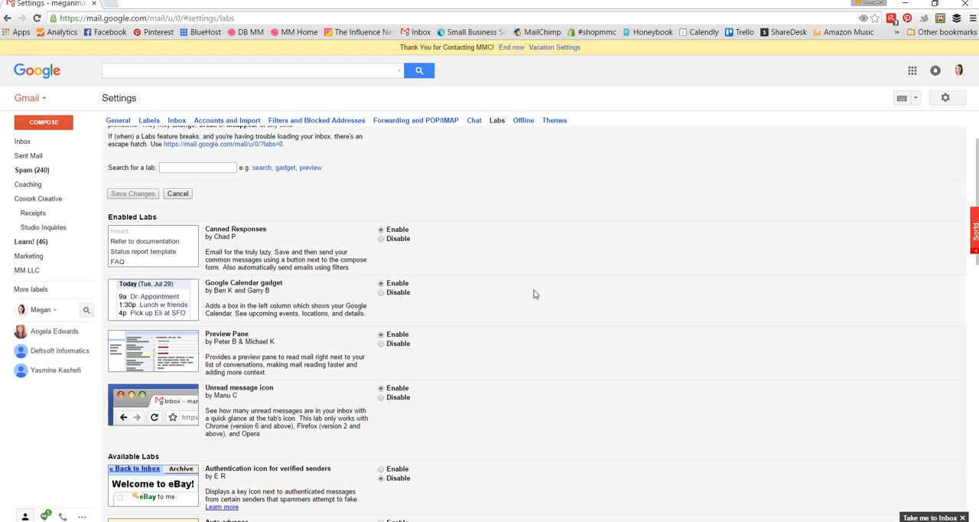
# Step: Look at the General settings, return to Labs, and look through the available labs to the end of the list
pyautogui.click(109, 120)
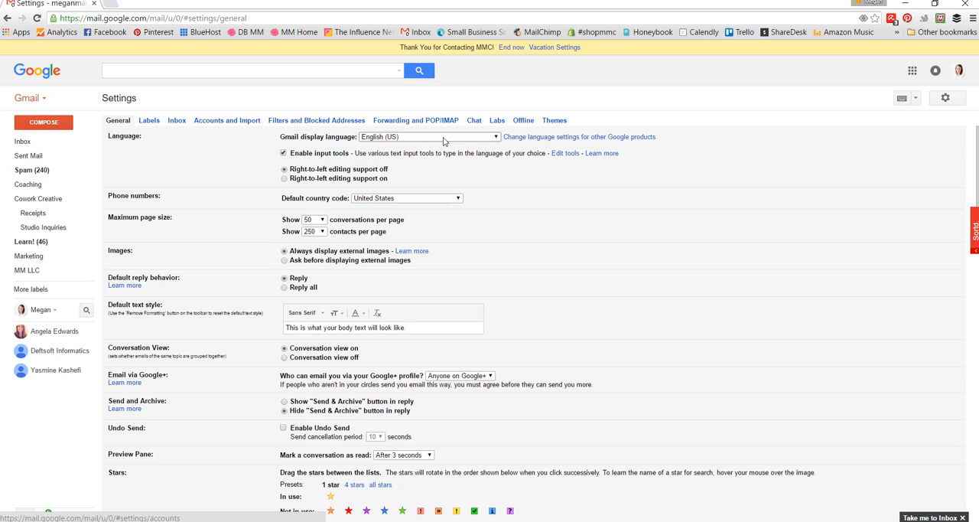
pyautogui.click(497, 122)
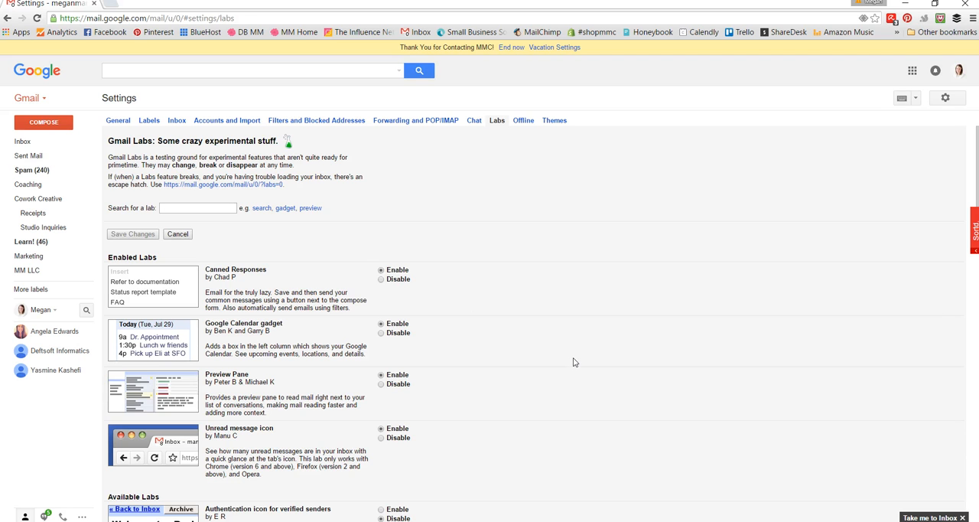
pyautogui.scroll(-15, 574, 362)
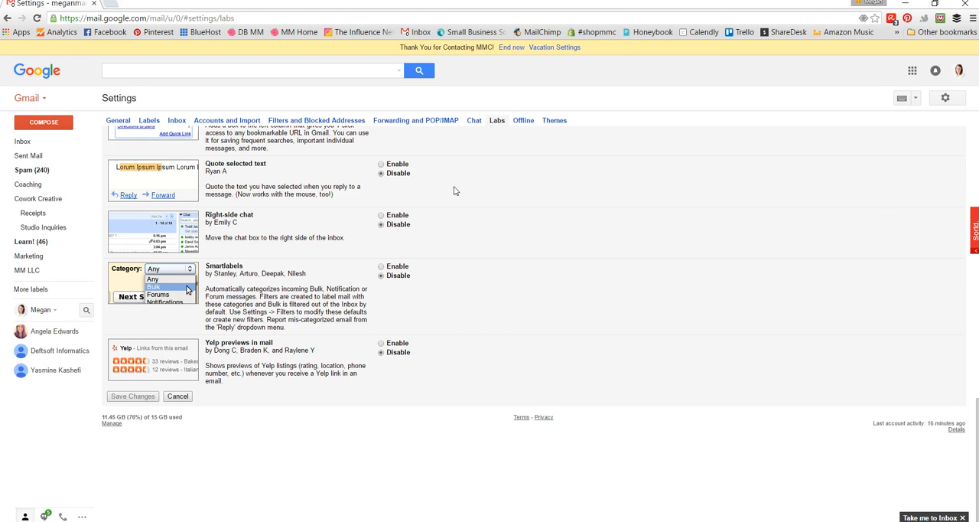
# Step: Start a new message and place the cursor on the blank line above the signature
pyautogui.click(42, 124)
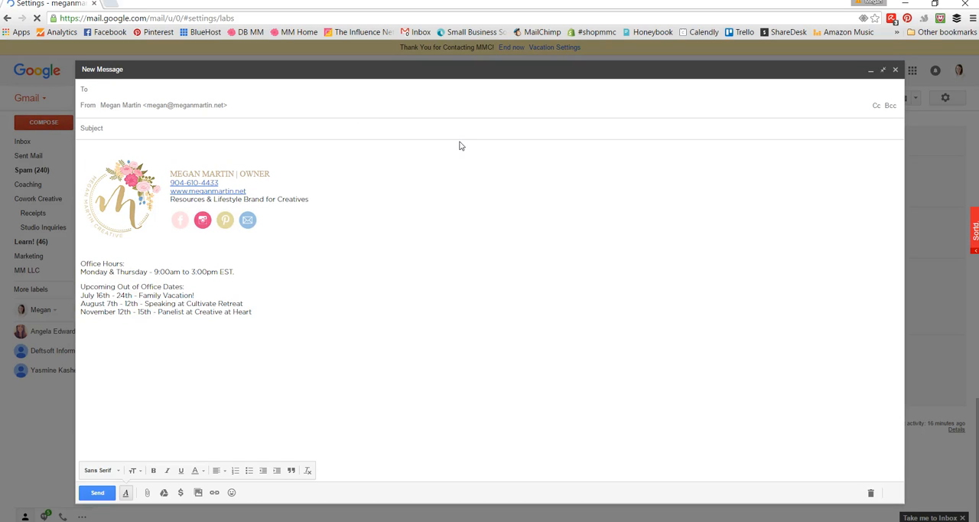
pyautogui.click(119, 151)
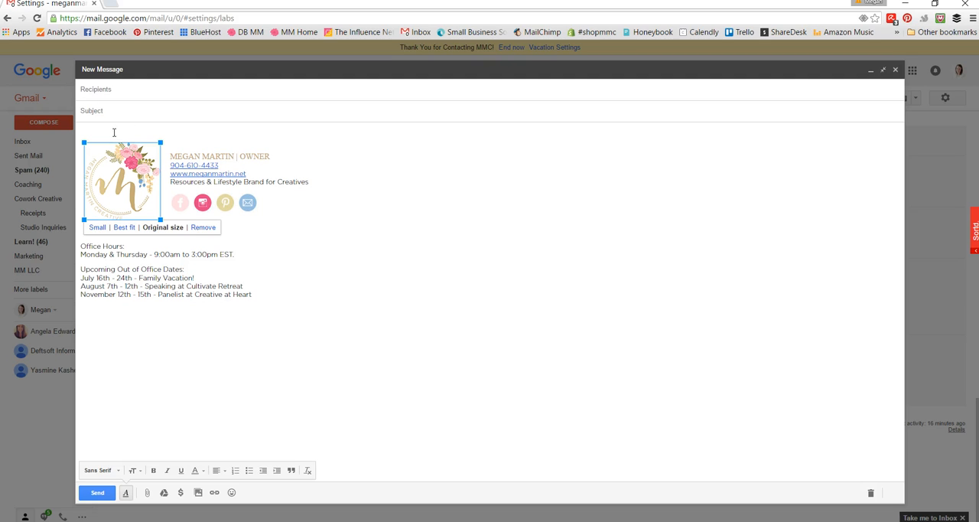
pyautogui.click(114, 130)
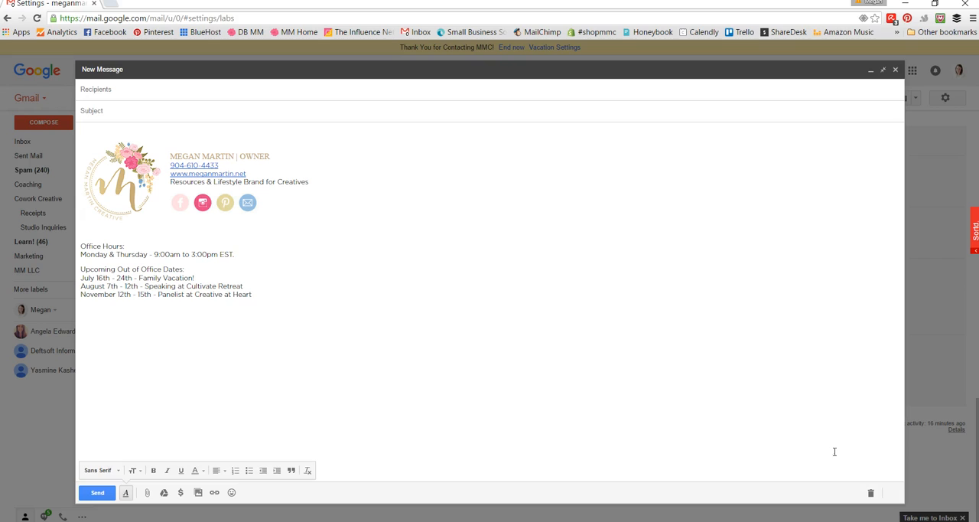
# Step: Look through the saved canned responses available for the new message
pyautogui.click(895, 495)
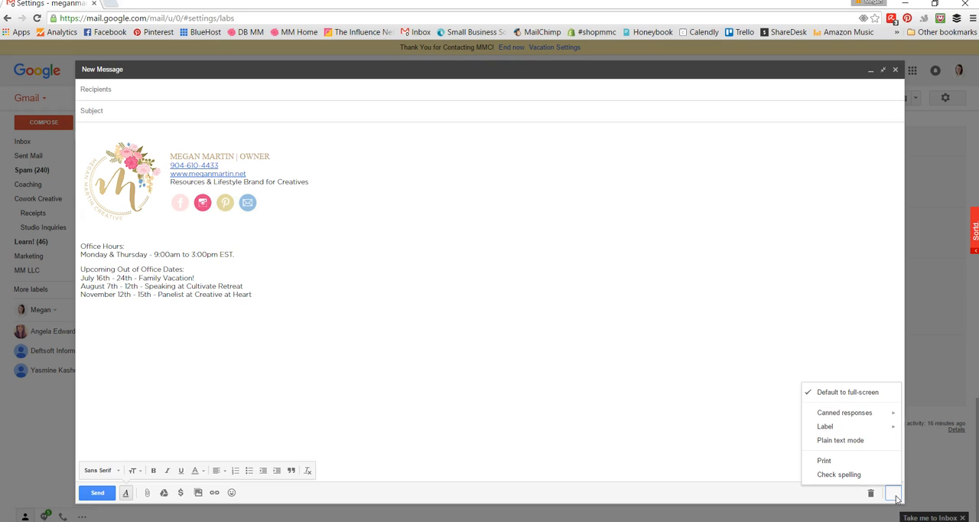
pyautogui.moveTo(863, 417)
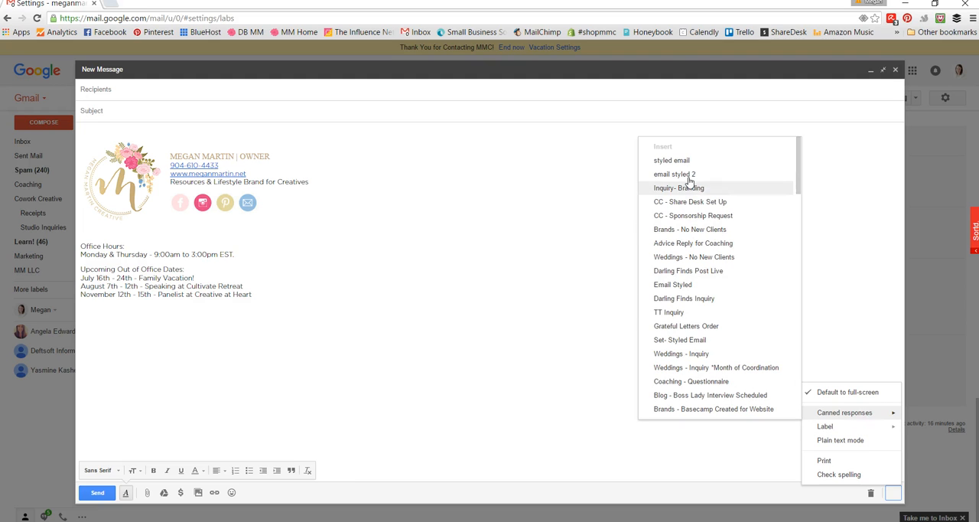
pyautogui.scroll(-3, 800, 184)
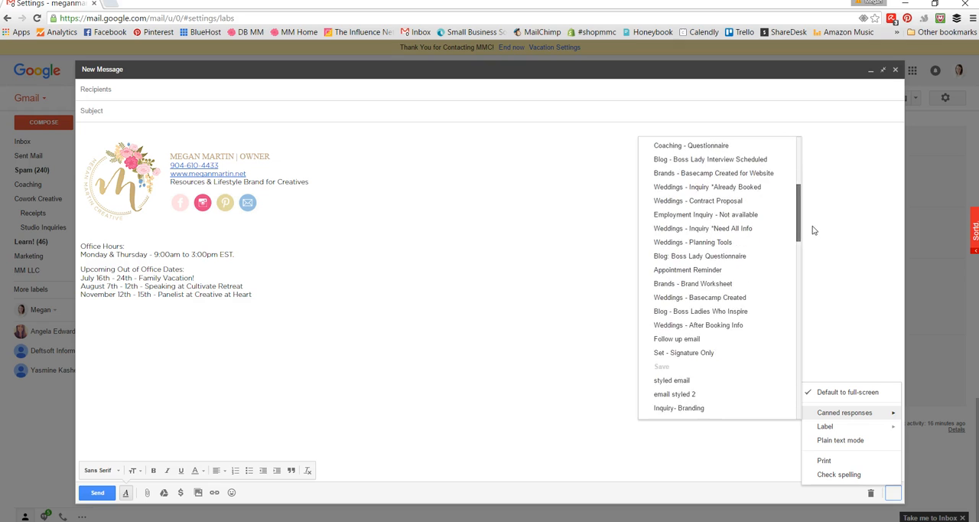
pyautogui.scroll(2, 807, 199)
pyautogui.scroll(2, 805, 184)
pyautogui.scroll(-3, 810, 196)
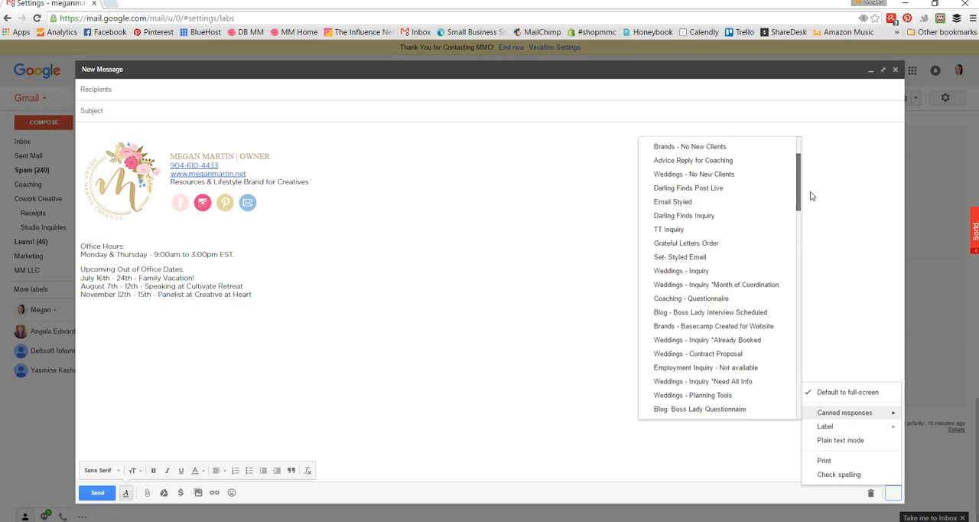
pyautogui.scroll(1, 808, 173)
pyautogui.scroll(2, 811, 160)
pyautogui.scroll(-5, 813, 219)
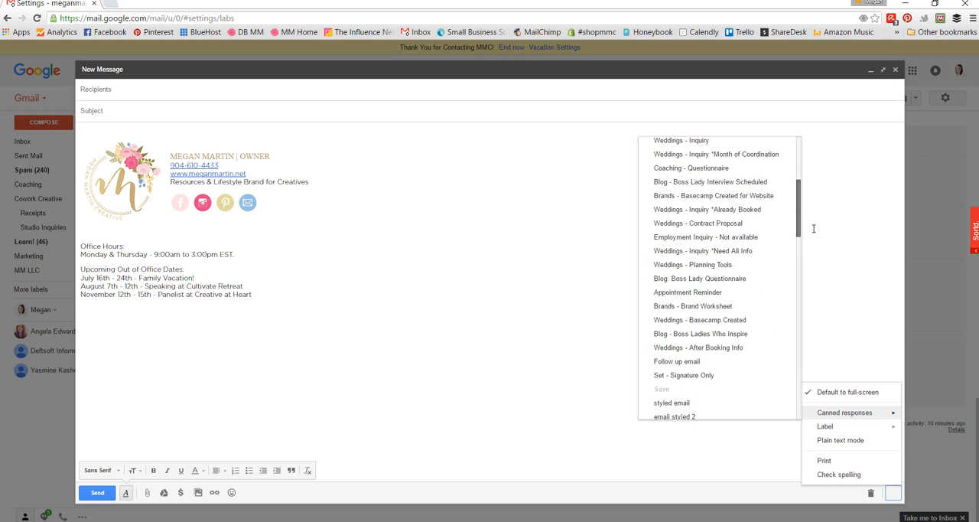
pyautogui.scroll(3, 814, 218)
pyautogui.scroll(5, 817, 187)
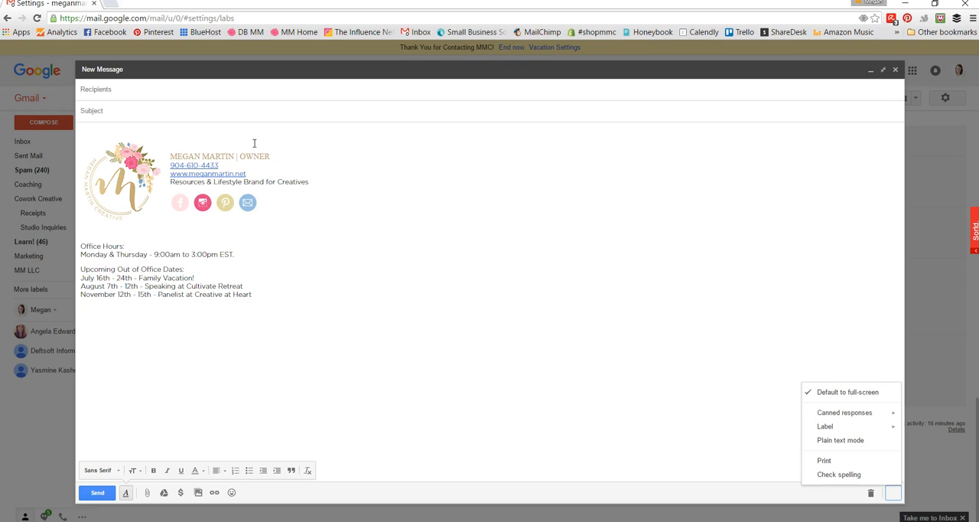
# Step: Upload Desktop-Email-Header.jpg from the Final Files folder as an inline image above the signature and show it at original size
pyautogui.click(115, 130)
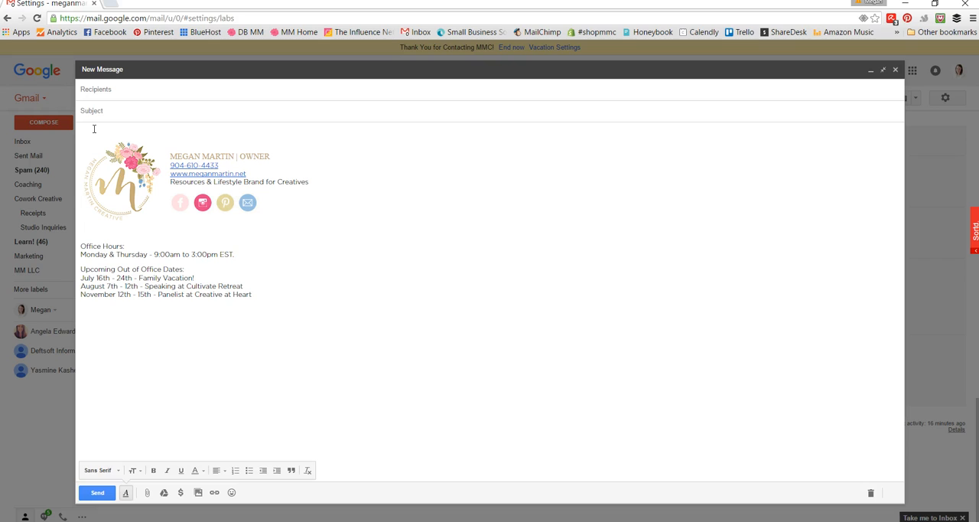
pyautogui.click(198, 493)
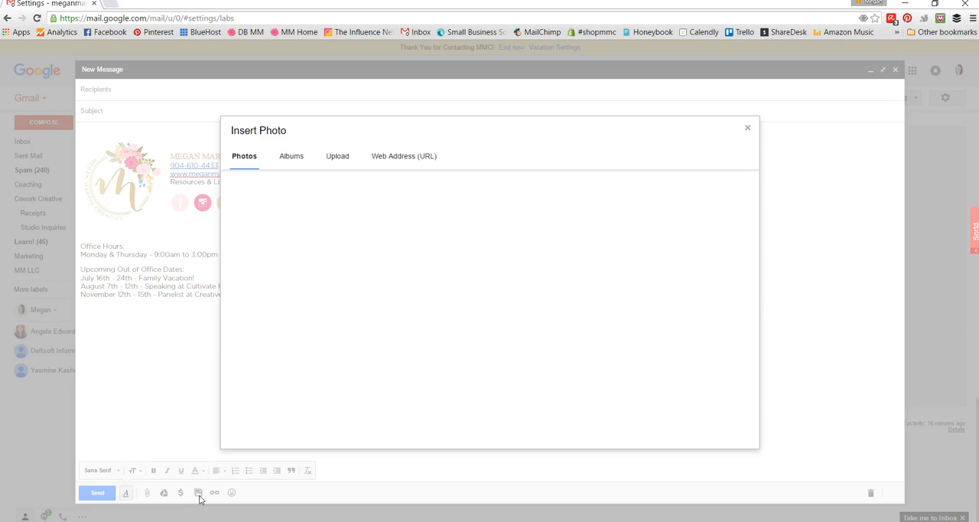
pyautogui.click(338, 157)
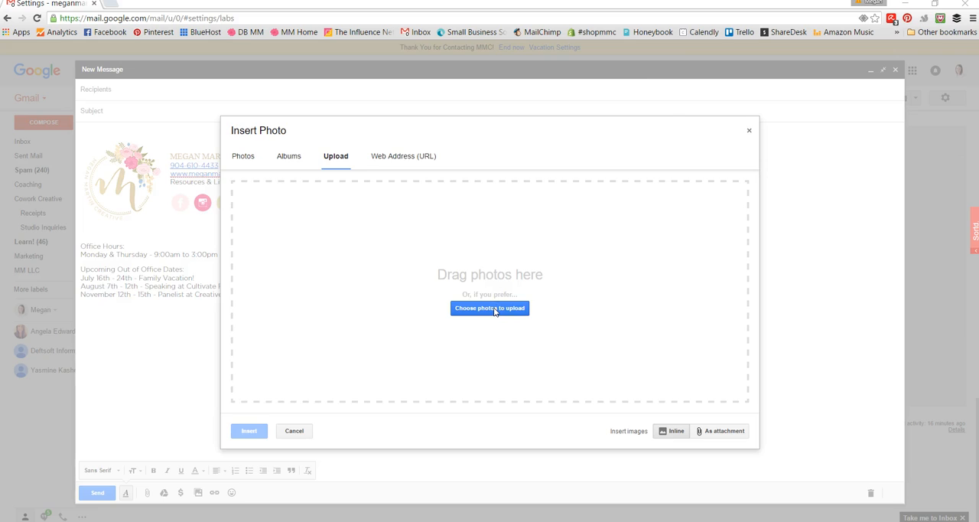
pyautogui.click(489, 308)
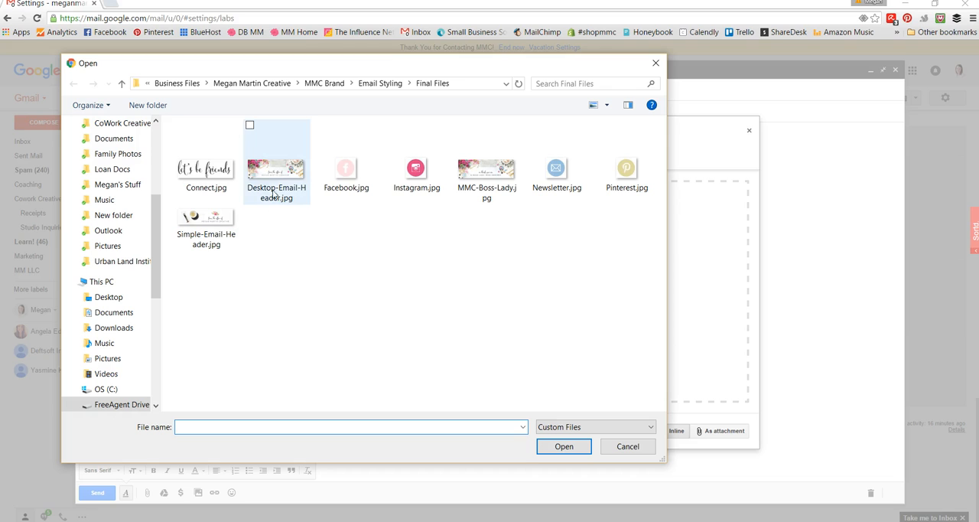
pyautogui.click(276, 182)
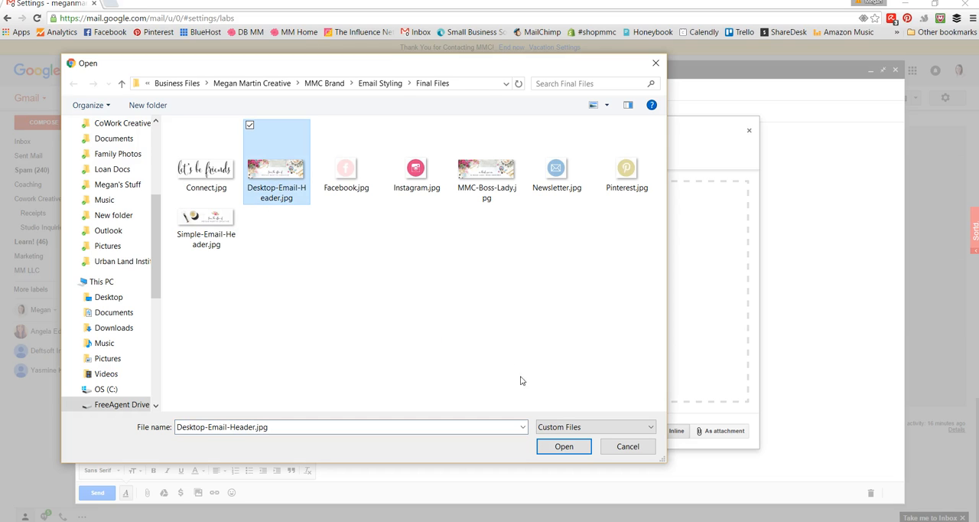
pyautogui.click(563, 447)
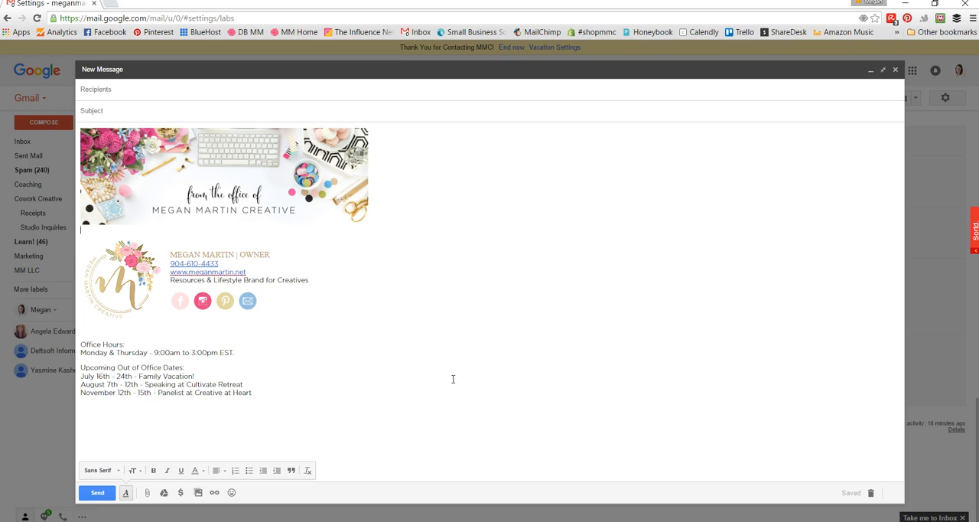
pyautogui.click(176, 169)
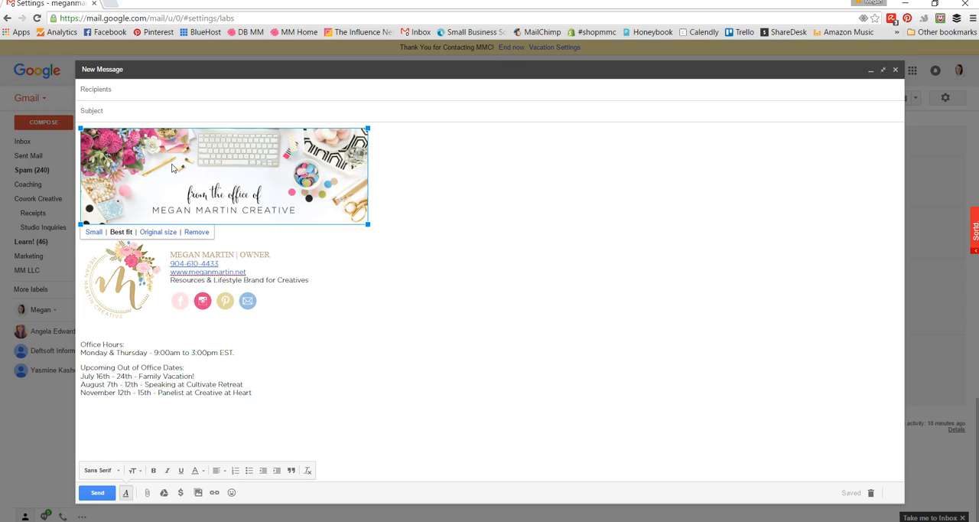
pyautogui.click(153, 232)
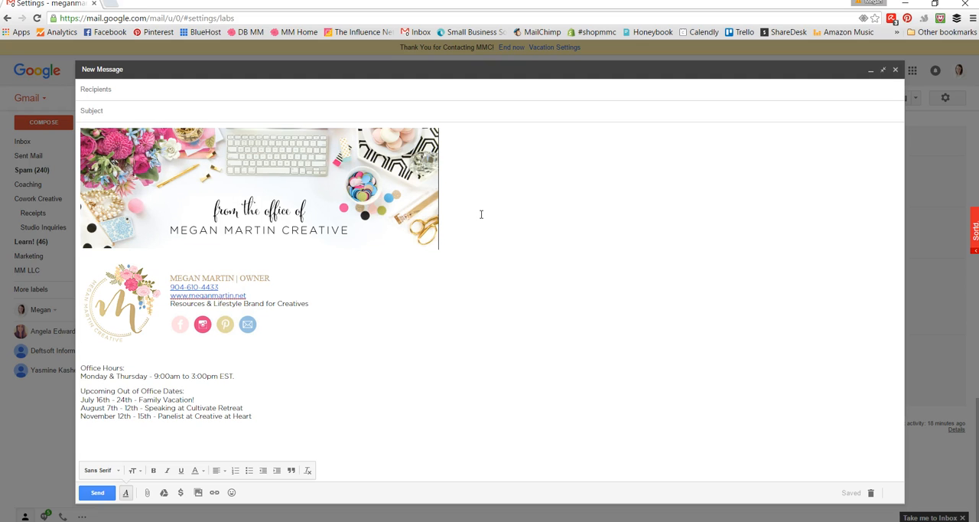
# Step: Switch to Photoshop, check the pixel dimensions of the Desktop-Email-Header.jpg banner, and return to the Gmail message
pyautogui.click(423, 520)
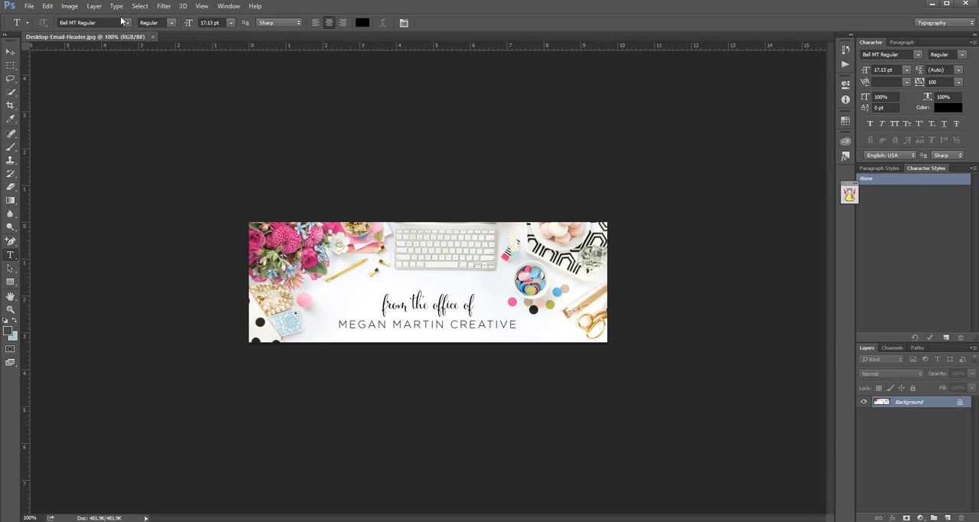
pyautogui.click(73, 11)
pyautogui.click(86, 97)
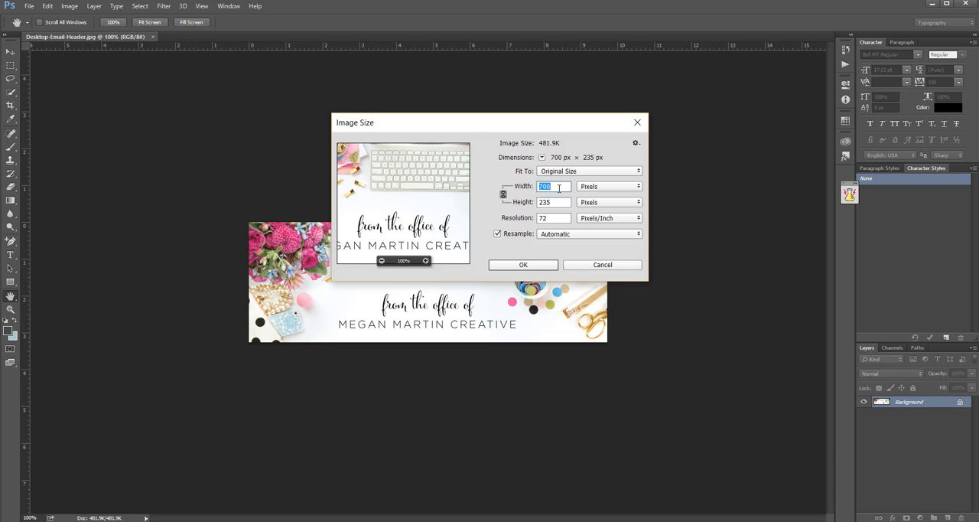
pyautogui.click(559, 188)
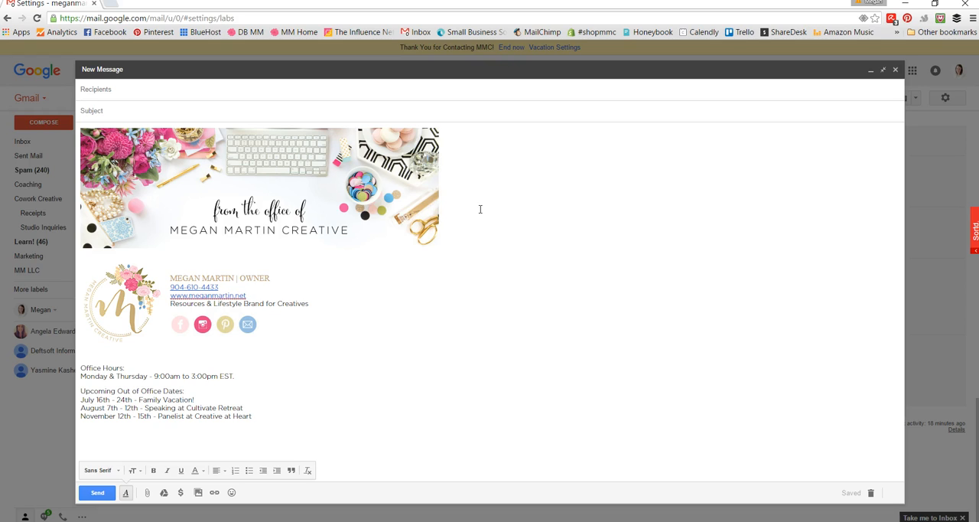
# Step: Write "Hello!", "How are you?" and "All my best," as separate lines between the header image and the signature
pyautogui.press('Return')
pyautogui.press('Return')
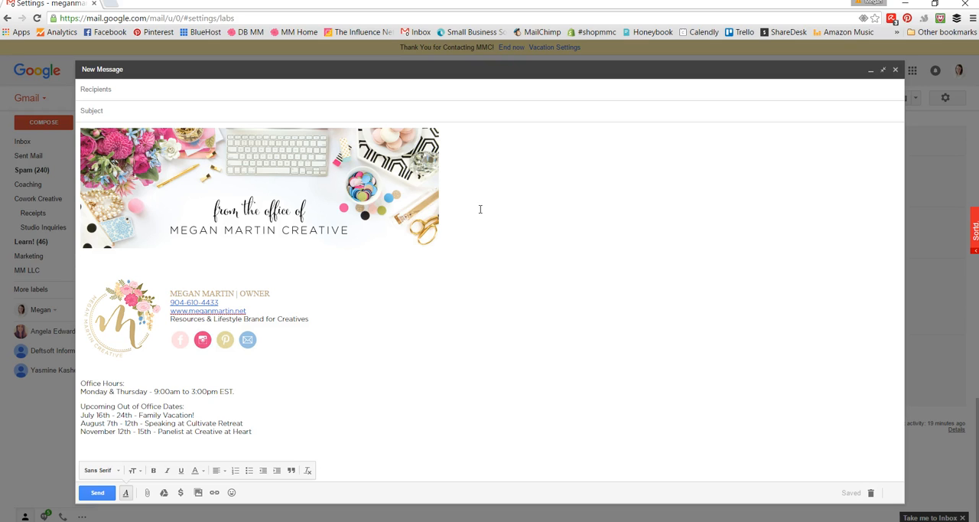
pyautogui.write('Hello!')
pyautogui.press('Return')
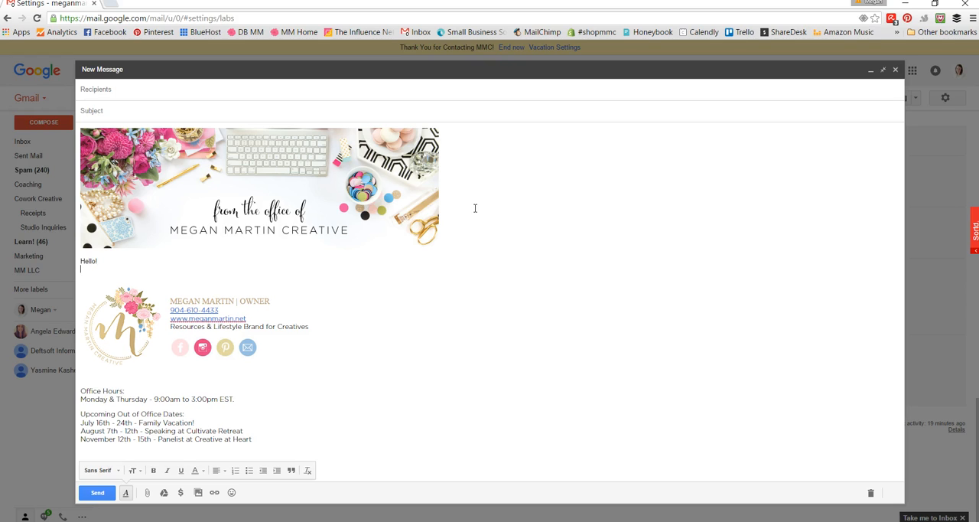
pyautogui.write('How are you?')
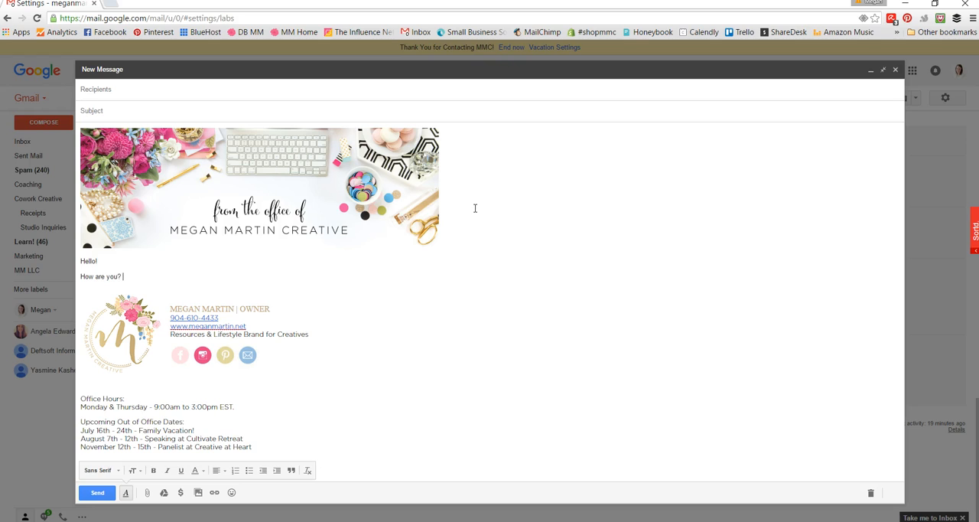
pyautogui.press('Return')
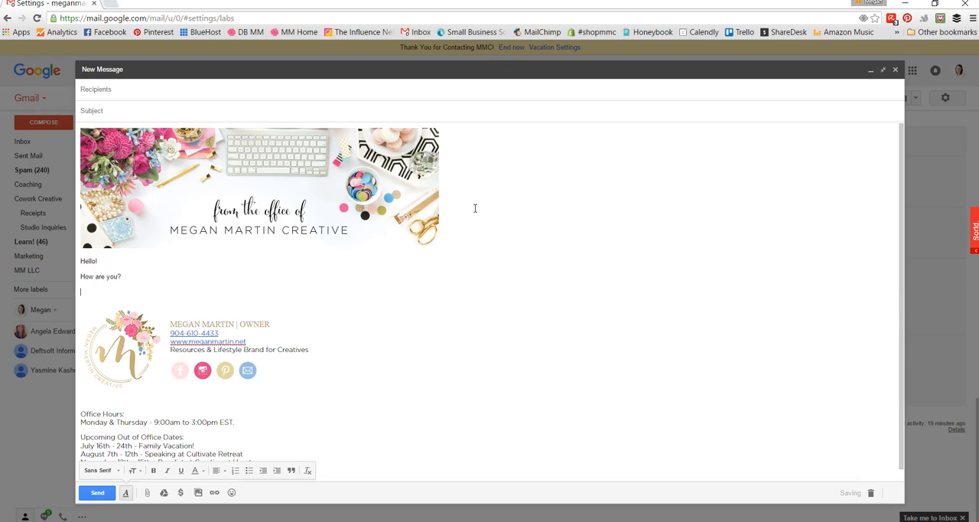
pyautogui.write('All my best.')
pyautogui.scroll(-1, 303, 355)
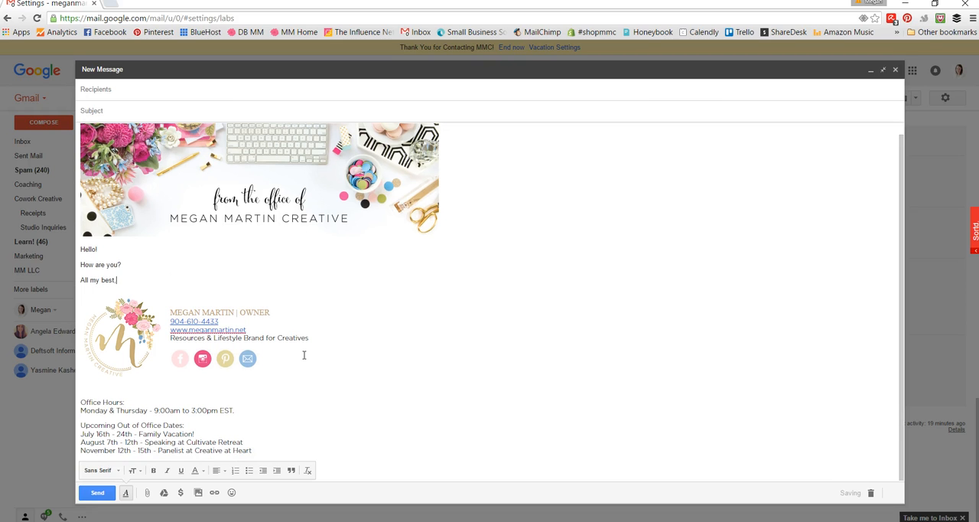
pyautogui.scroll(1, 304, 354)
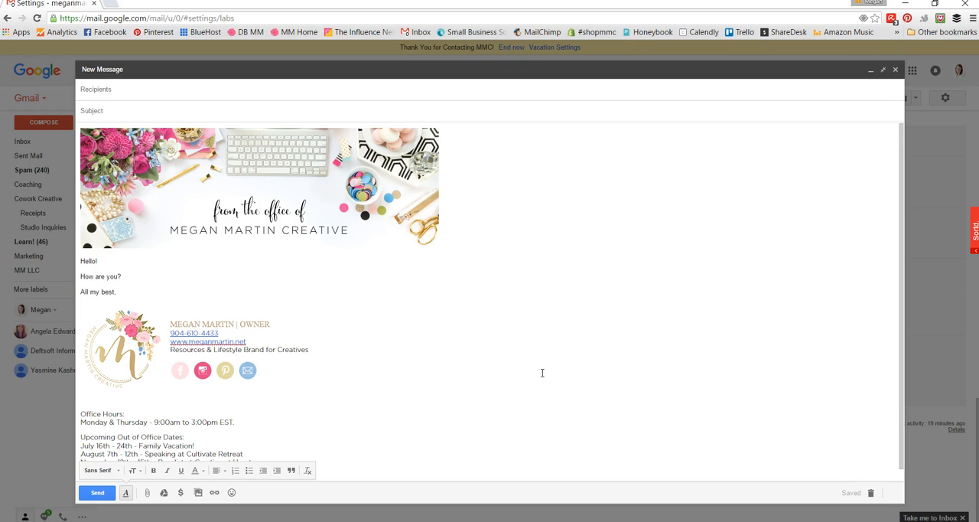
# Step: Open the naming prompt for a new canned response, cancel it, and close the message
pyautogui.click(893, 494)
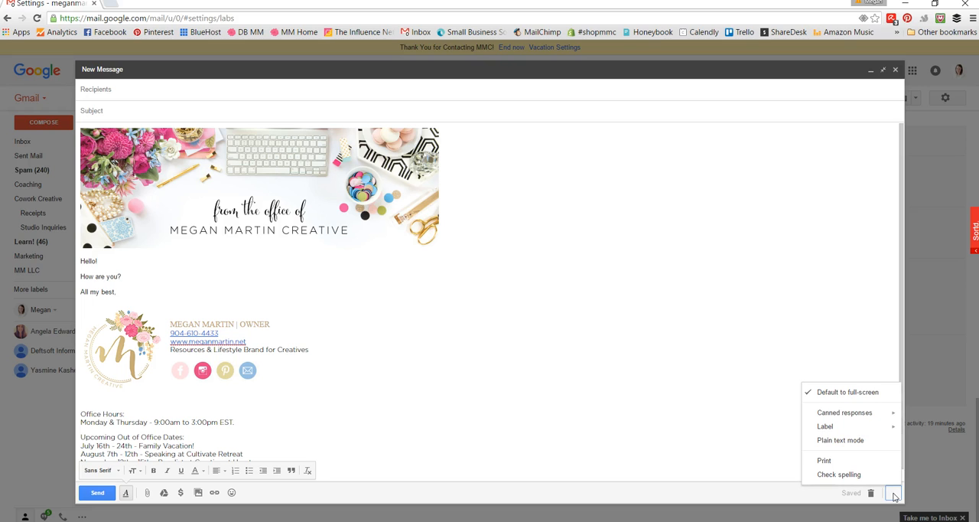
pyautogui.moveTo(850, 413)
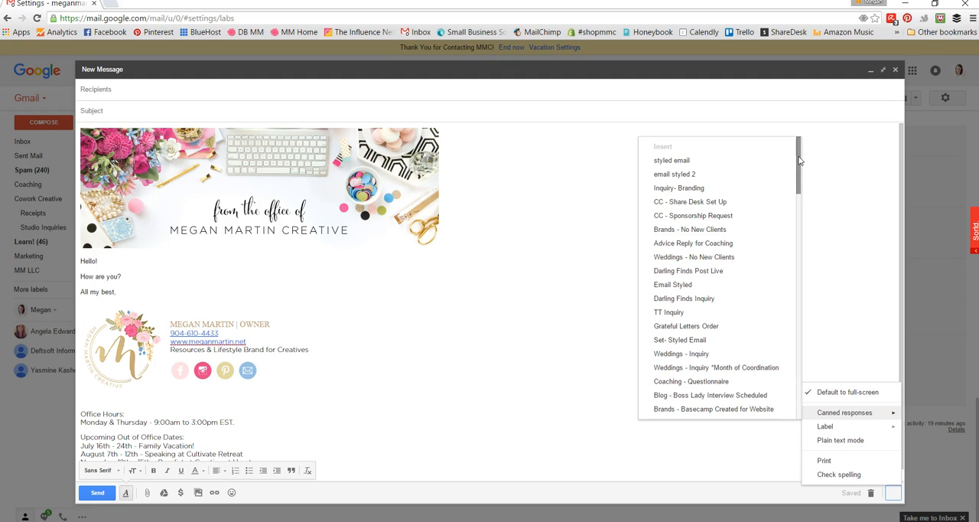
pyautogui.moveTo(799, 159); pyautogui.dragTo(830, 319)
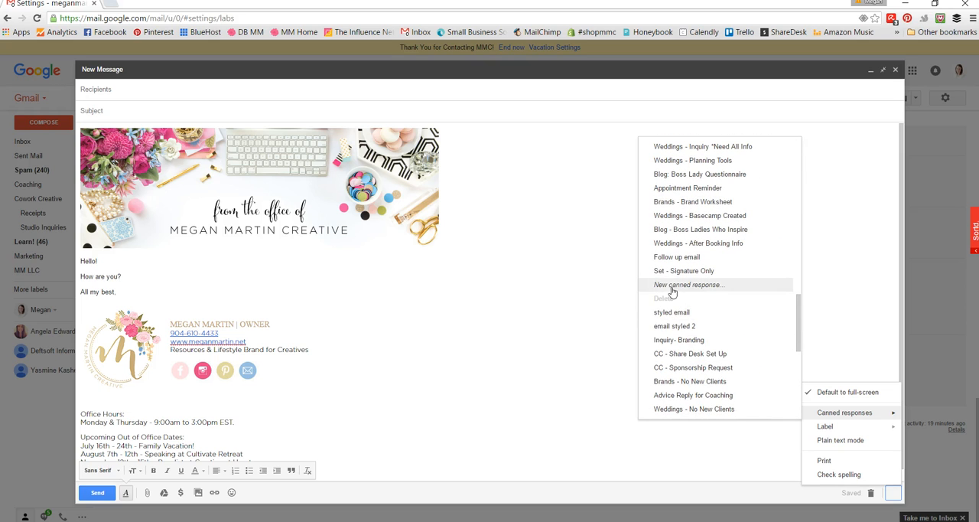
pyautogui.click(738, 288)
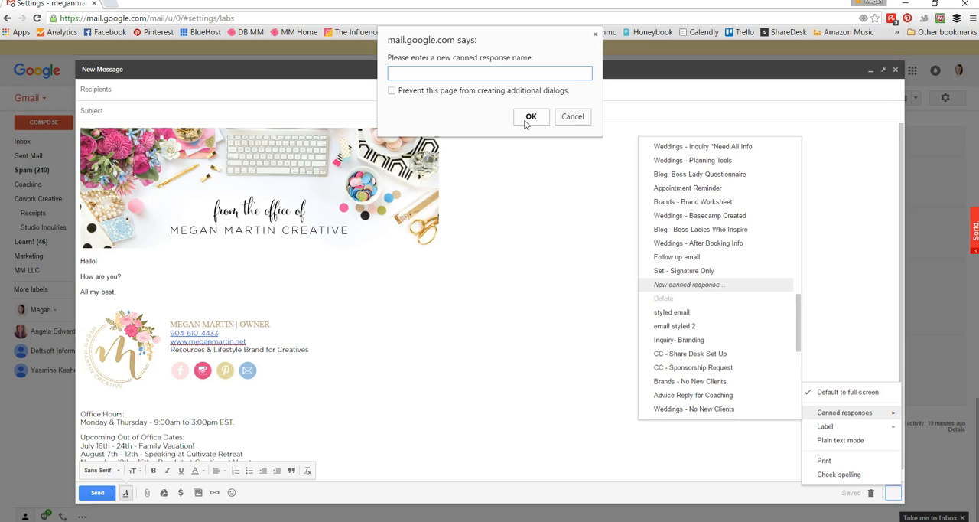
pyautogui.click(587, 121)
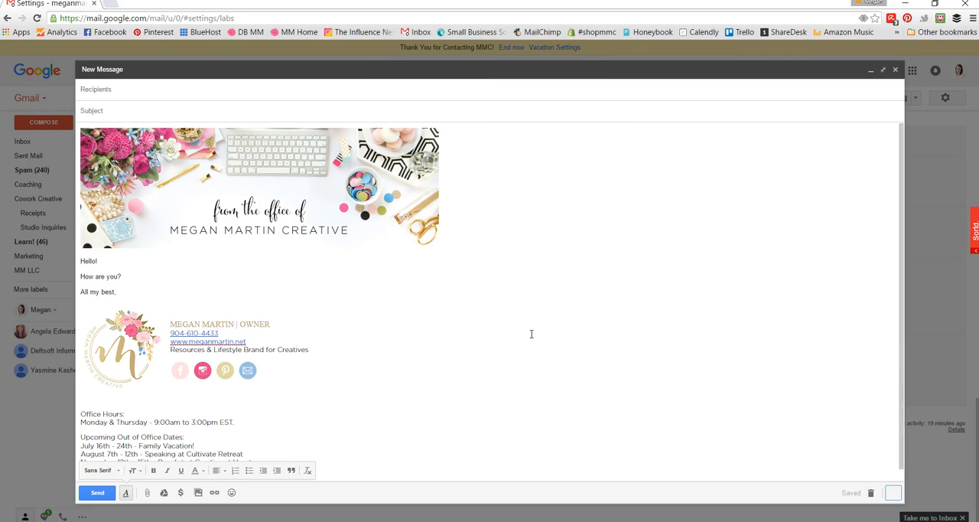
pyautogui.click(895, 70)
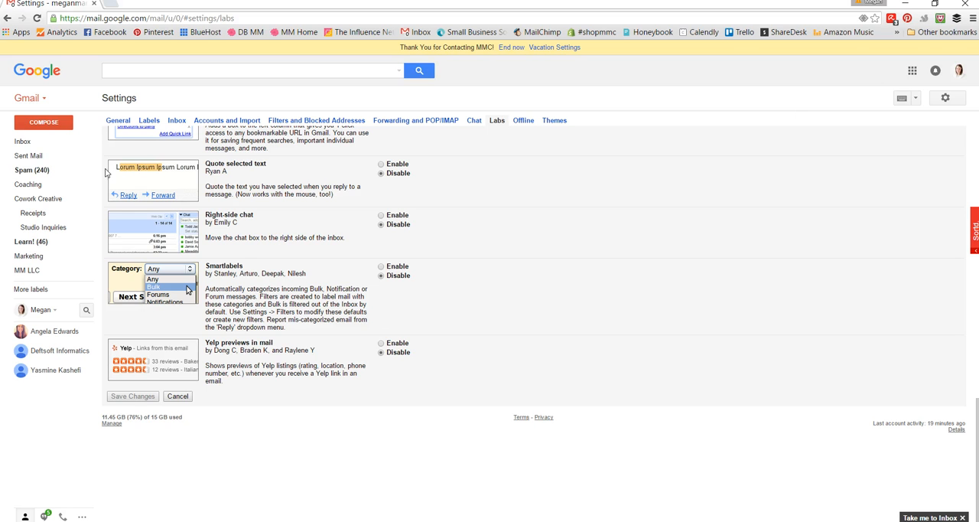
# Step: Start a new message and insert the "Email Styled" canned response above the signature-only body's content
pyautogui.click(57, 125)
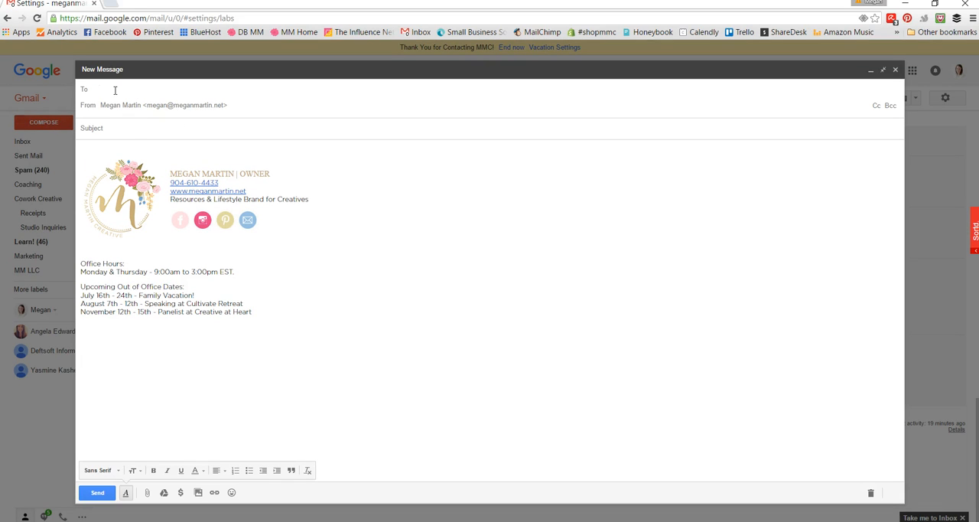
pyautogui.click(98, 153)
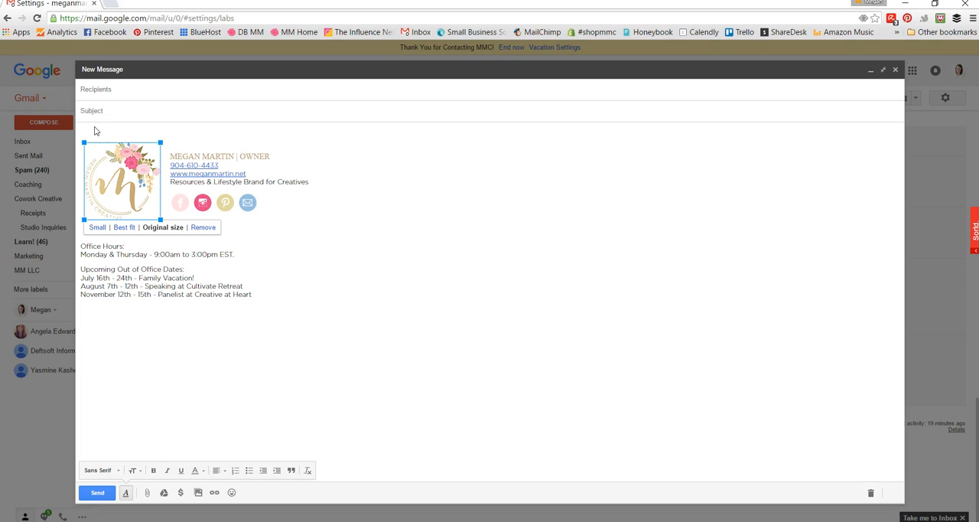
pyautogui.click(92, 130)
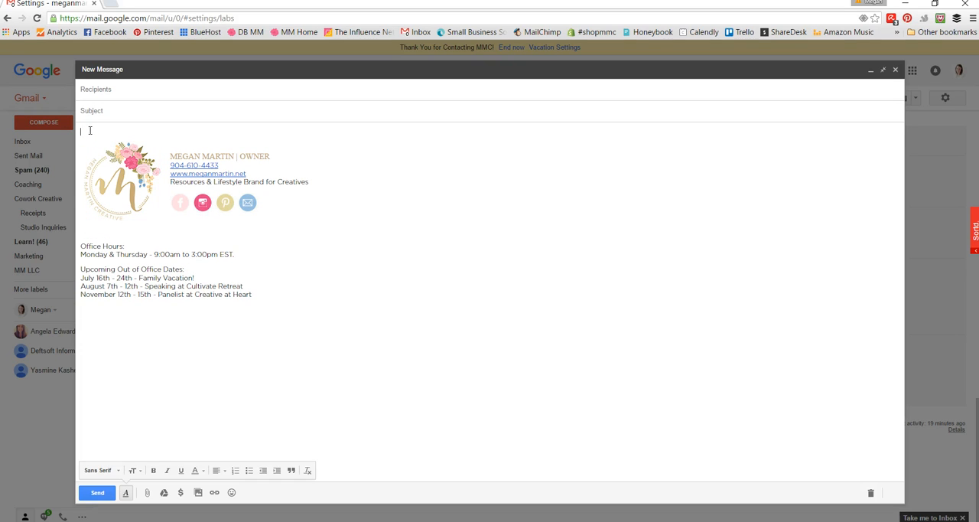
pyautogui.click(900, 499)
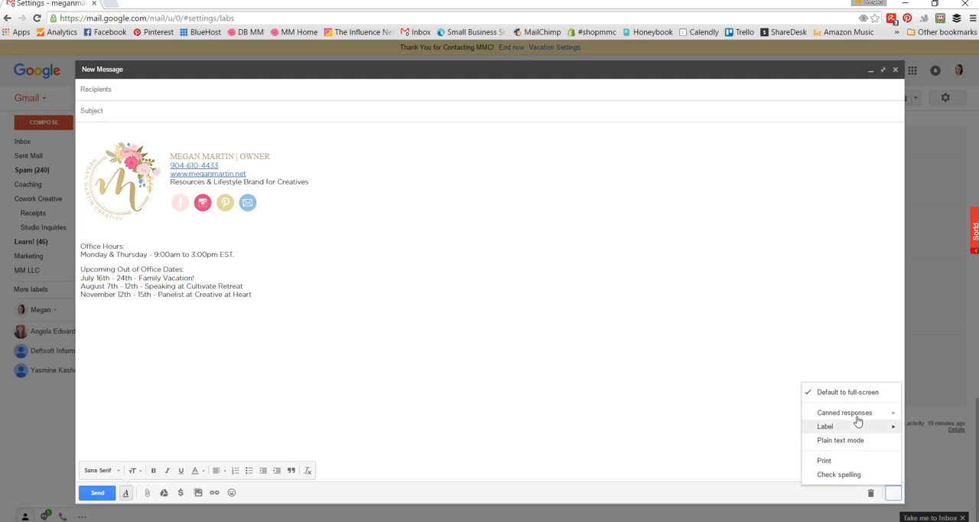
pyautogui.moveTo(855, 417)
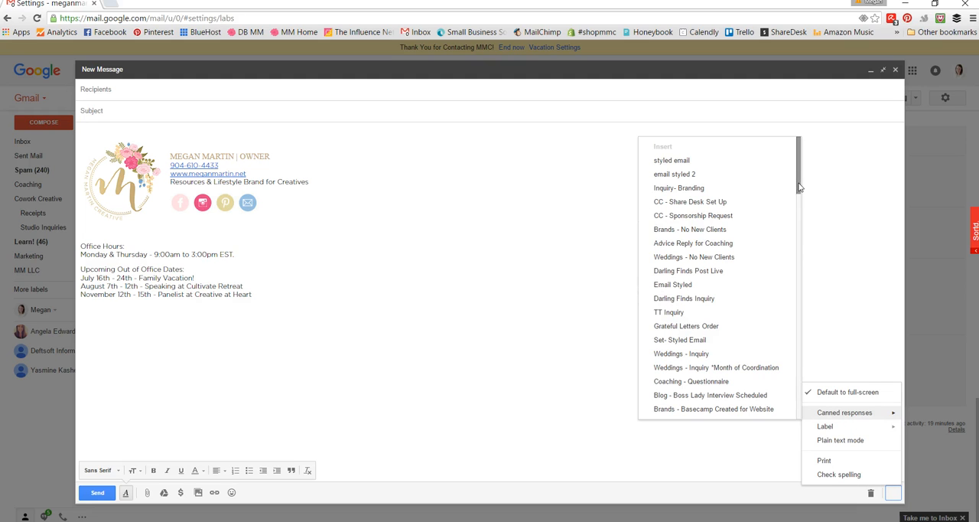
pyautogui.scroll(-1, 801, 195)
pyautogui.scroll(-1, 801, 196)
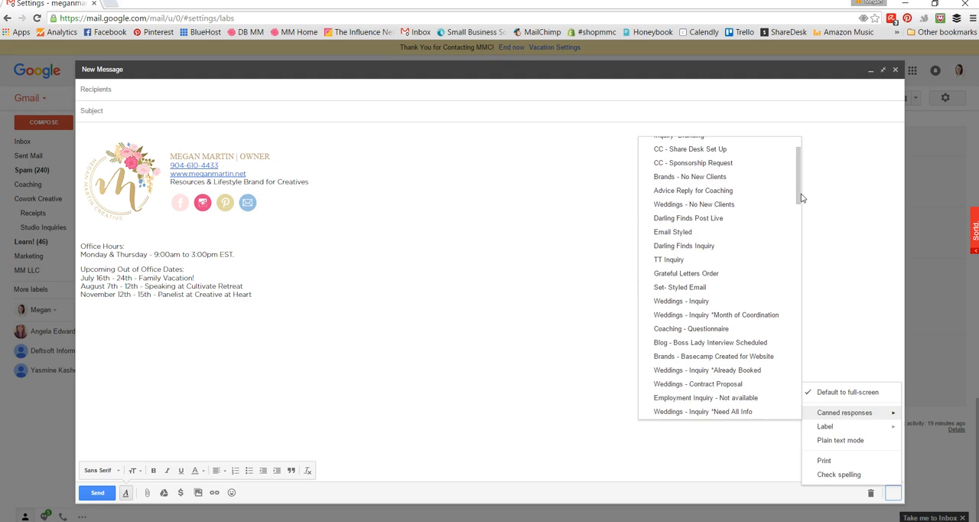
pyautogui.click(671, 233)
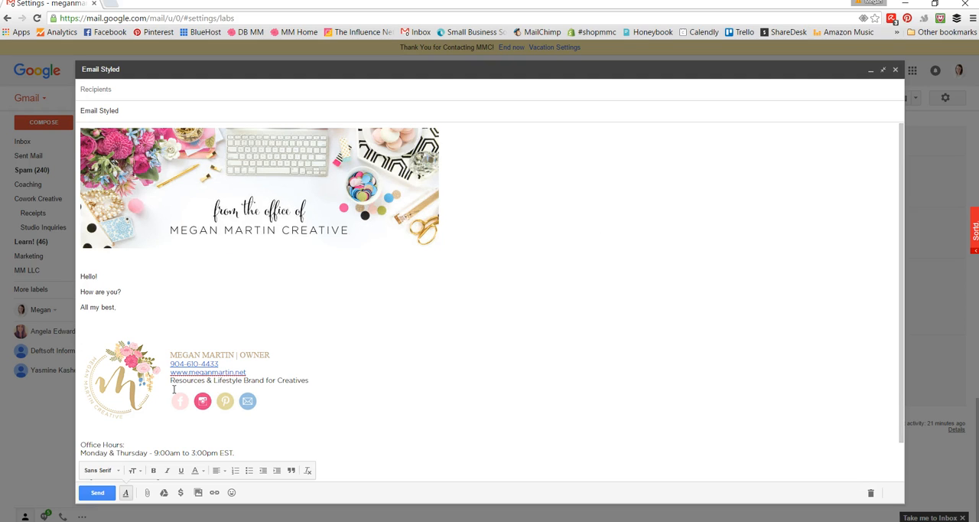
pyautogui.scroll(-1, 349, 396)
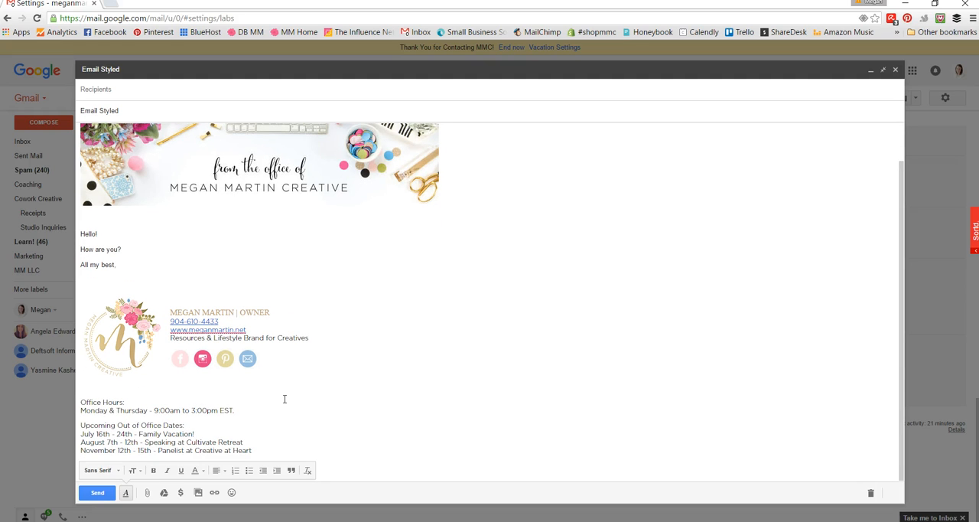
pyautogui.scroll(1, 284, 398)
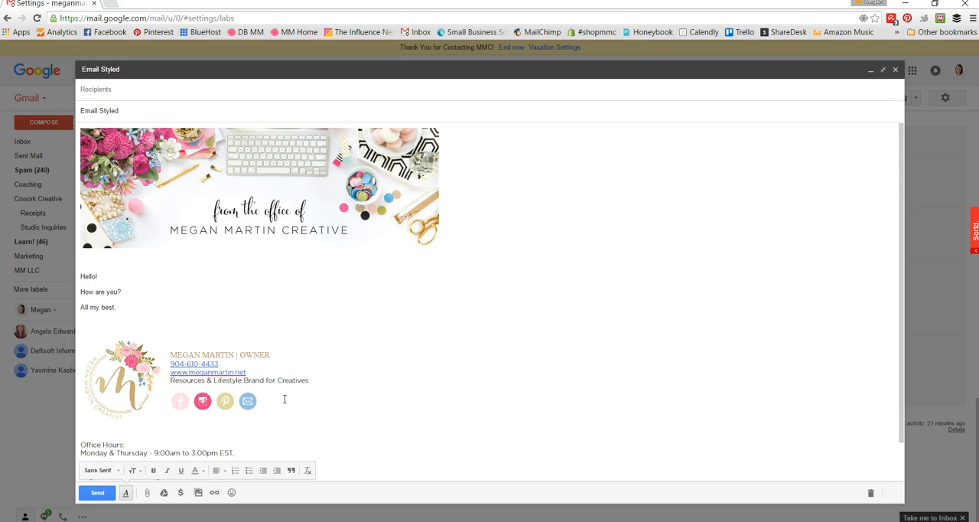
# Step: Replace the subject line of the message with "Hello!"
pyautogui.moveTo(122, 292); pyautogui.dragTo(81, 290)
pyautogui.click(140, 109)
pyautogui.moveTo(126, 113); pyautogui.dragTo(78, 113)
pyautogui.write('Hello!')
pyautogui.click(143, 90)
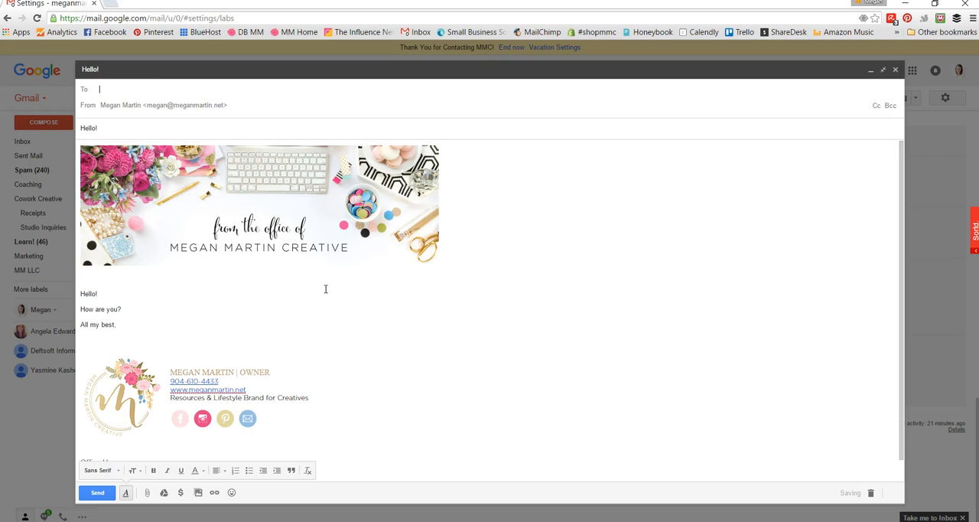
pyautogui.click(463, 380)
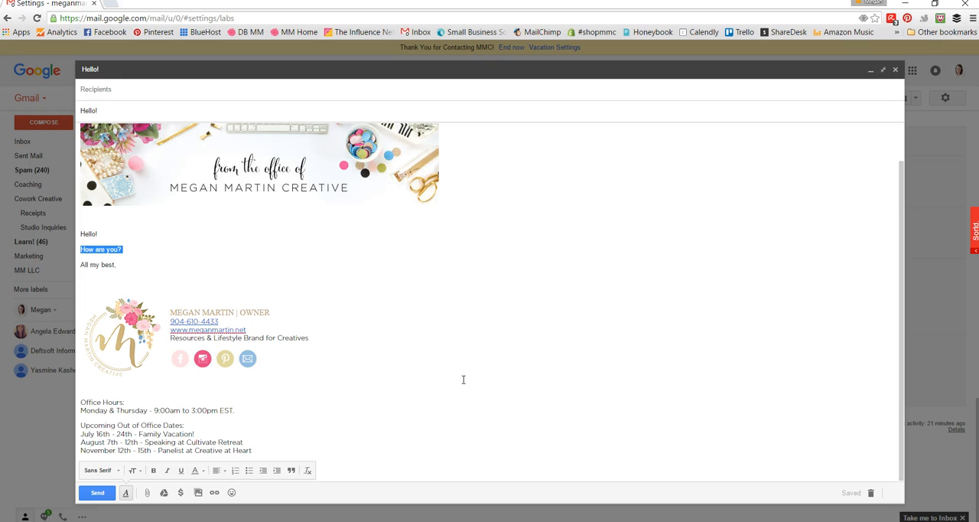
pyautogui.scroll(1, 463, 379)
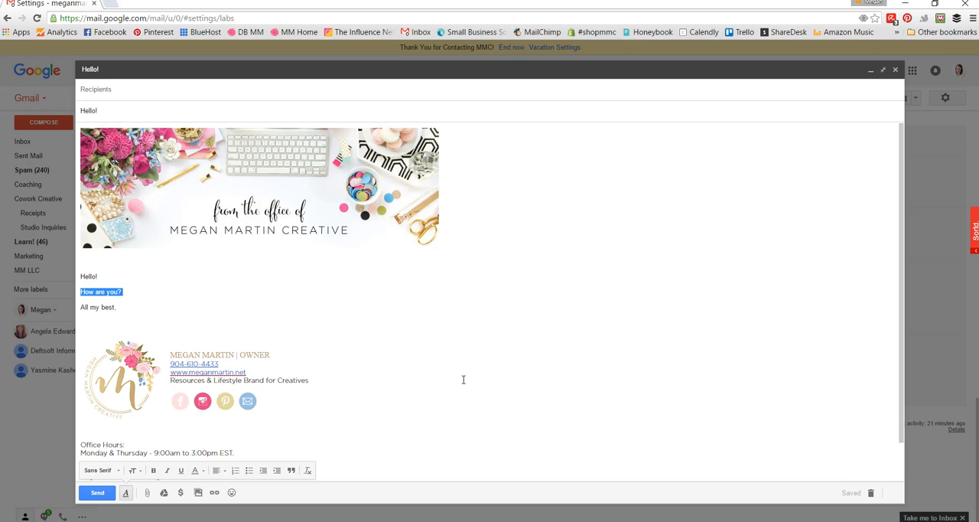
pyautogui.click(133, 310)
pyautogui.click(130, 293)
pyautogui.moveTo(130, 293)
pyautogui.mouseDown()
pyautogui.moveTo(86, 294)
pyautogui.moveTo(122, 293)
pyautogui.mouseUp()
pyautogui.click(114, 295)
pyautogui.click(348, 388)
pyautogui.click(484, 276)
pyautogui.click(484, 231)
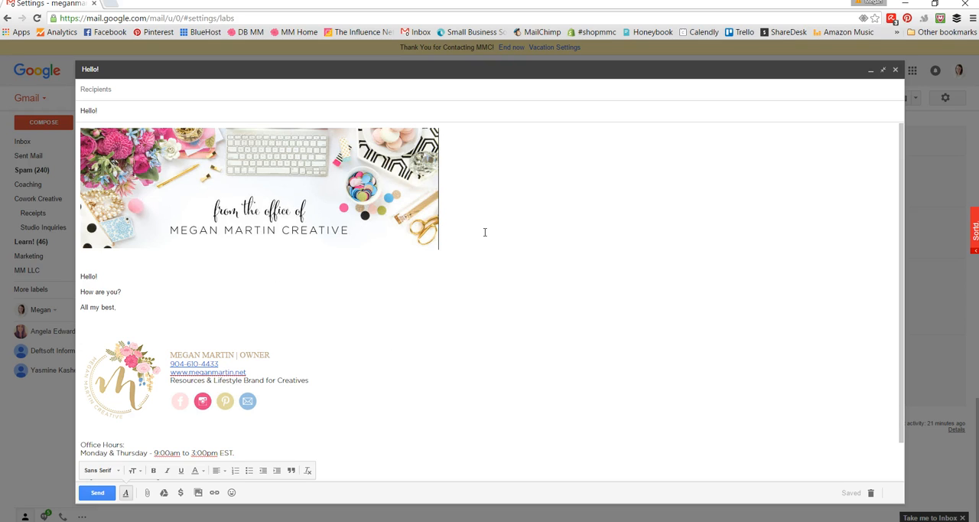